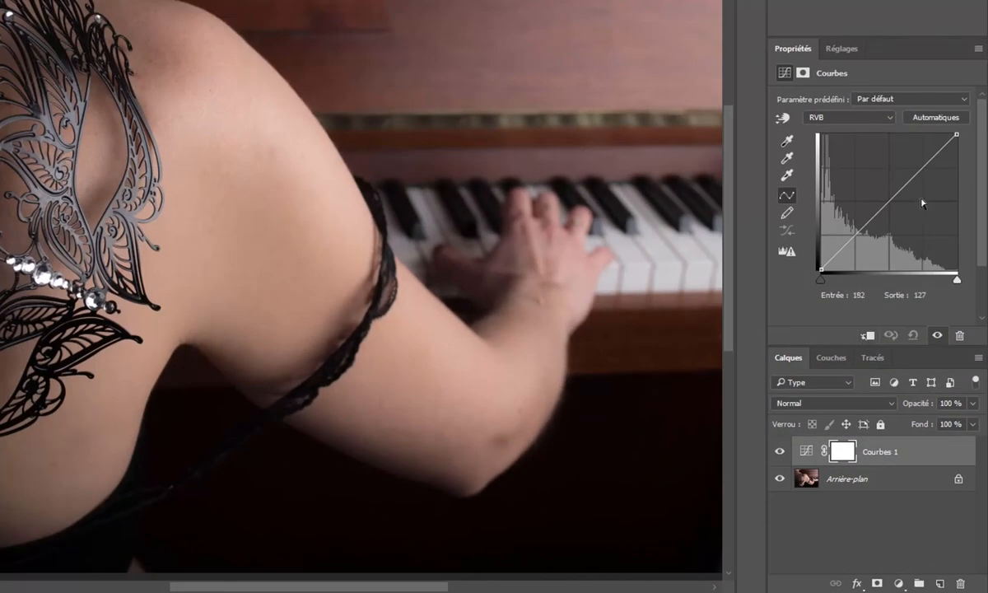
Try darker and brighter midtones on the Courbes 1 RVB curve, leaving its point at input 114, output 141.
{"action": "left_click_drag", "start_coordinate": [887, 201], "coordinate": [905, 220]}
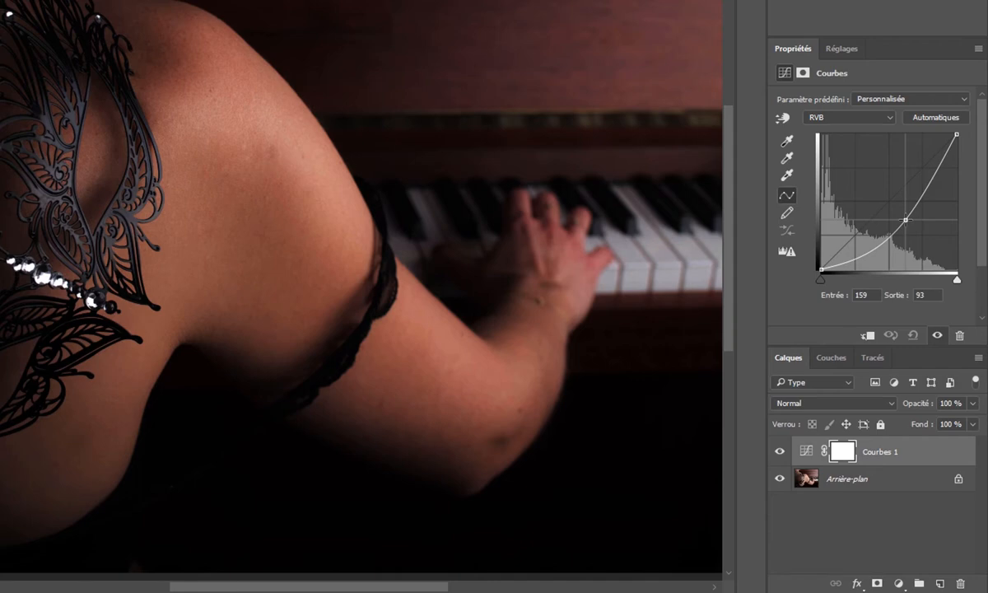
{"action": "mouse_move", "coordinate": [904, 218]}
{"action": "left_mouse_down"}
{"action": "mouse_move", "coordinate": [857, 192]}
{"action": "mouse_move", "coordinate": [882, 199]}
{"action": "mouse_move", "coordinate": [900, 222]}
{"action": "mouse_move", "coordinate": [878, 197]}
{"action": "left_mouse_up"}
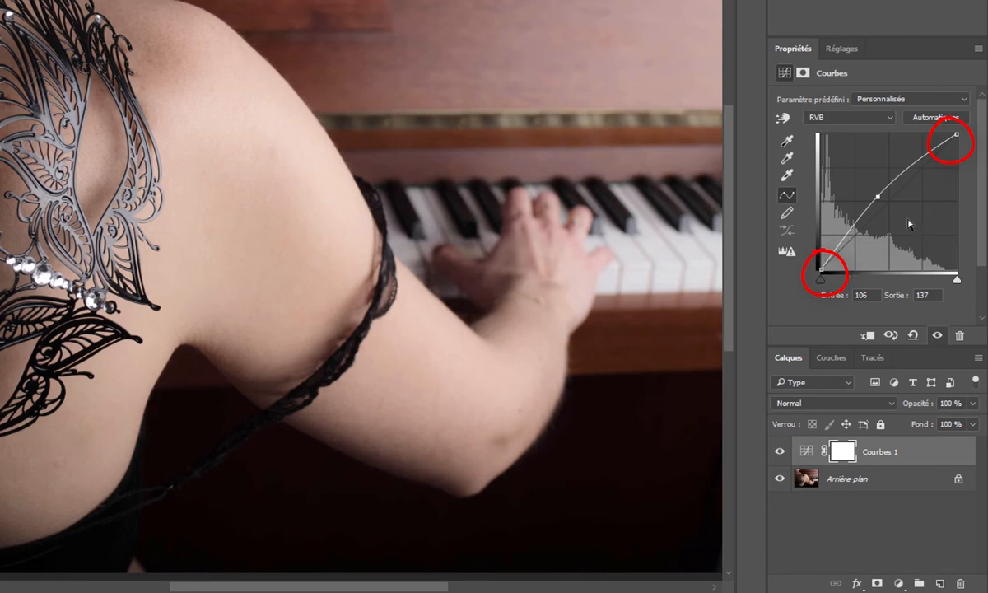
{"action": "left_click_drag", "start_coordinate": [877, 199], "coordinate": [865, 188]}
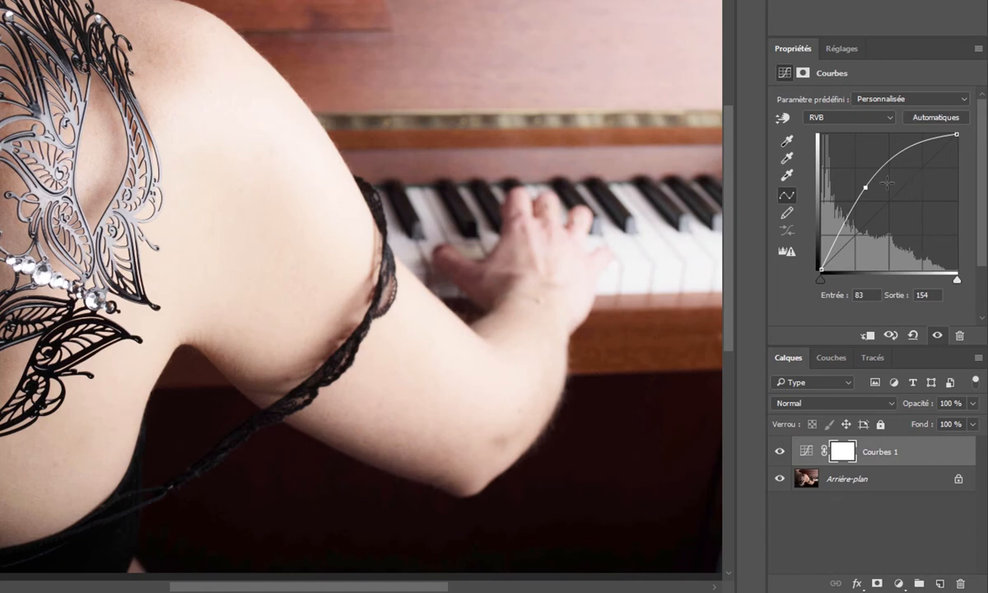
{"action": "mouse_move", "coordinate": [865, 188]}
{"action": "left_mouse_down"}
{"action": "mouse_move", "coordinate": [904, 226]}
{"action": "mouse_move", "coordinate": [882, 195]}
{"action": "left_mouse_up"}
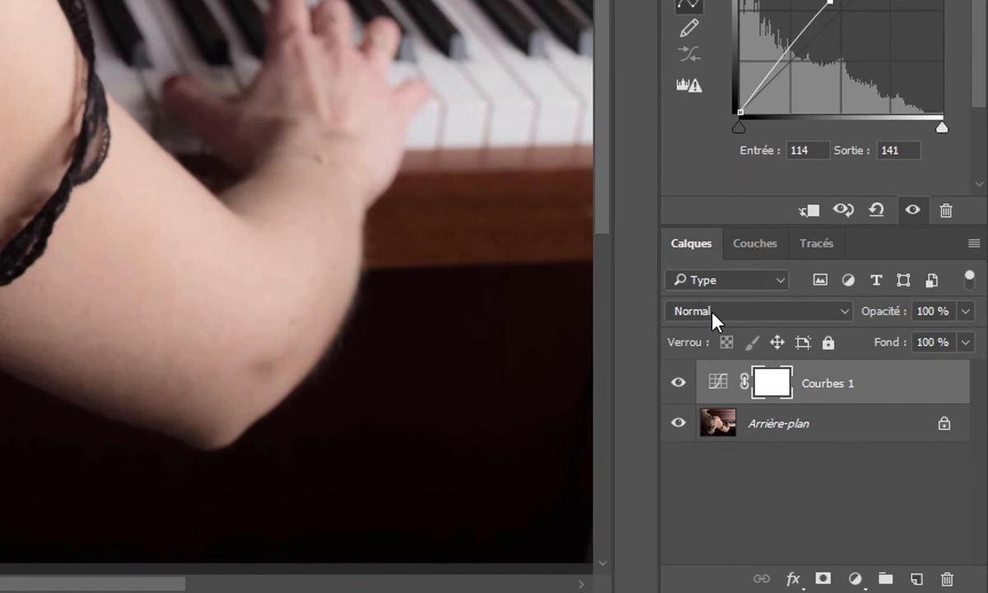
Set the Courbes 1 layer's blending mode to Luminosité and compare the photo with the layer hidden and shown.
{"action": "left_click", "coordinate": [801, 402]}
{"action": "scroll", "coordinate": [715, 315], "scroll_direction": "down", "scroll_amount": 3}
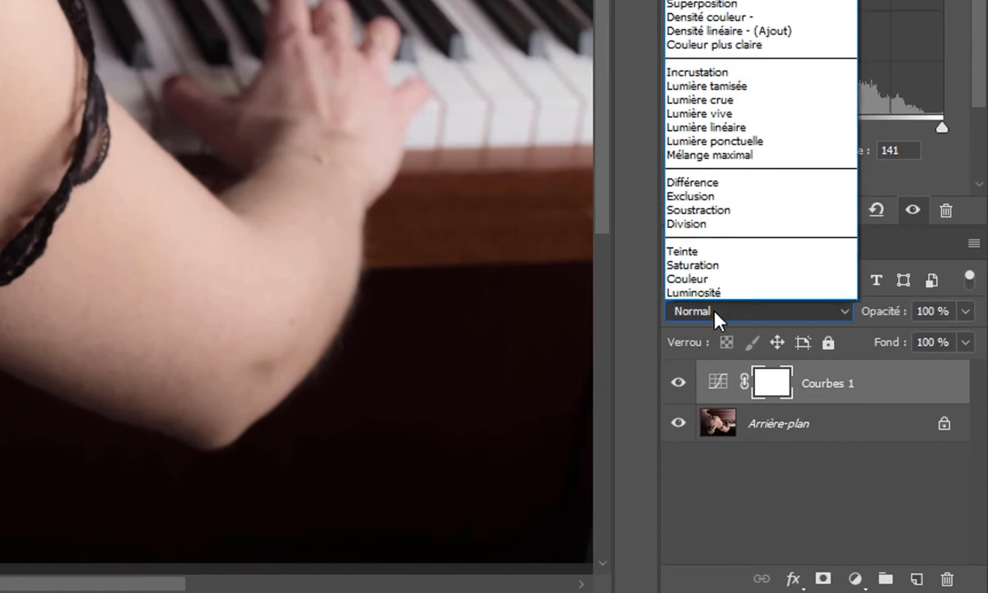
{"action": "left_click", "coordinate": [719, 293]}
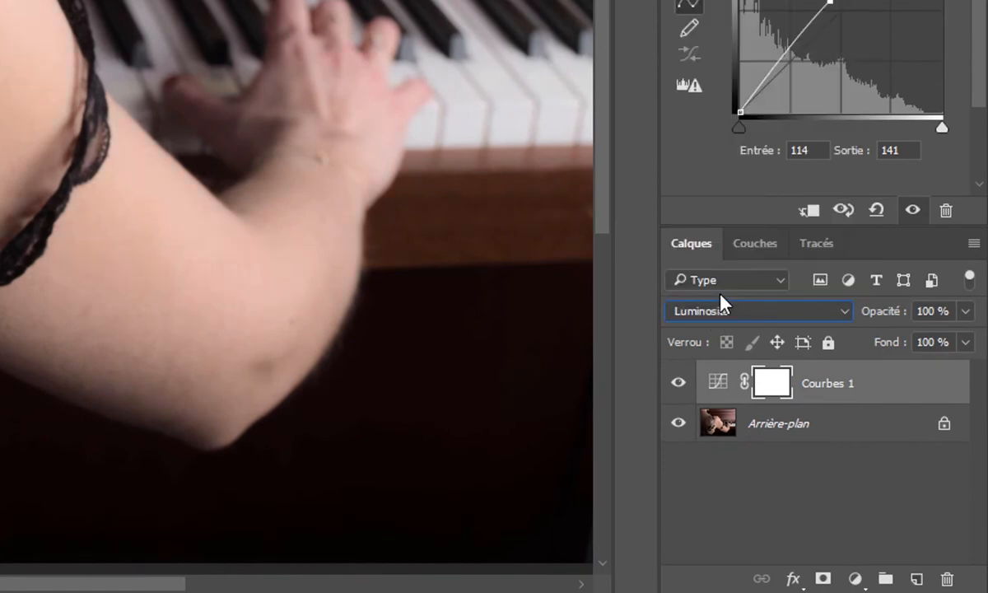
{"action": "left_click", "coordinate": [677, 382]}
{"action": "left_click", "coordinate": [678, 384]}
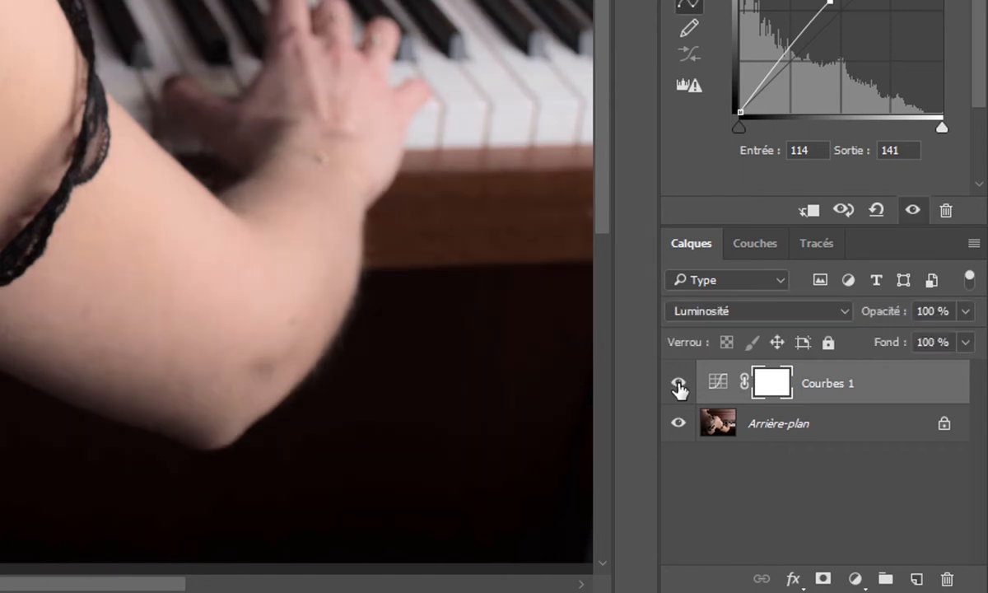
Return Courbes 1 to Normal, darken its curve to input 174, output 68, and compare the result with Luminosité blending.
{"action": "left_click", "coordinate": [718, 314]}
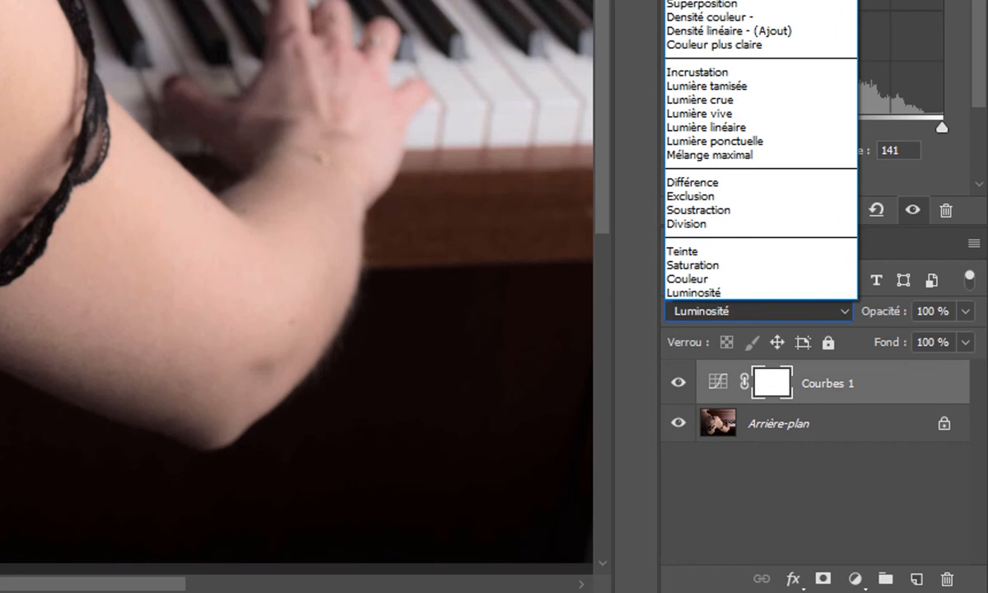
{"action": "left_click", "coordinate": [687, 0]}
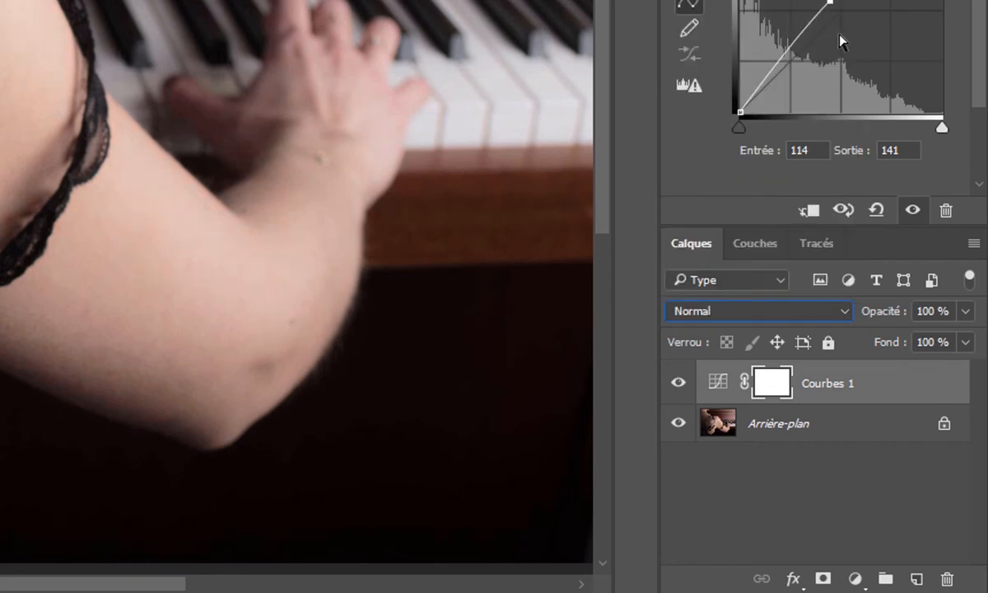
{"action": "left_click_drag", "start_coordinate": [829, 2], "coordinate": [876, 58]}
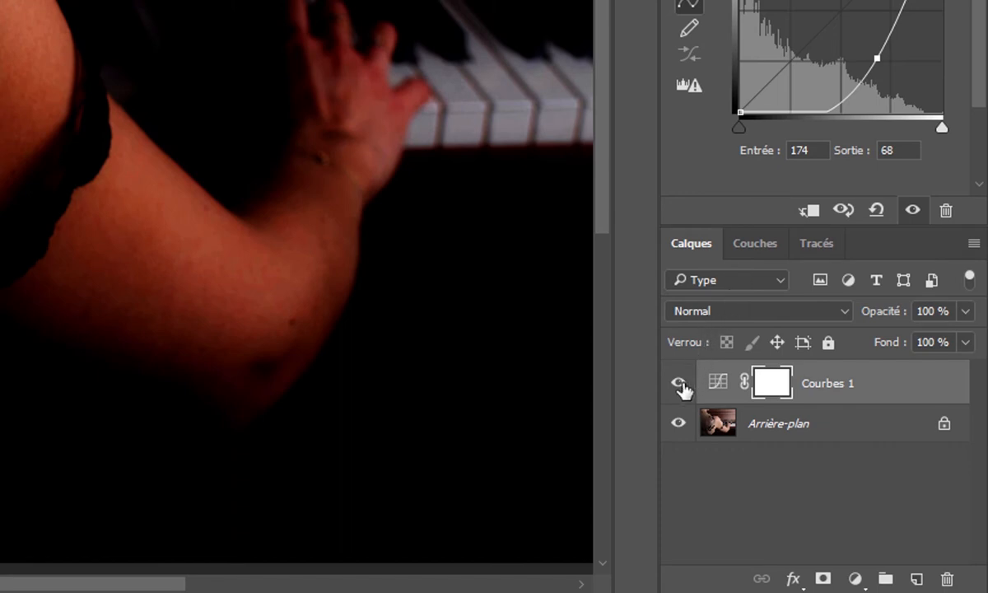
{"action": "left_click", "coordinate": [723, 309]}
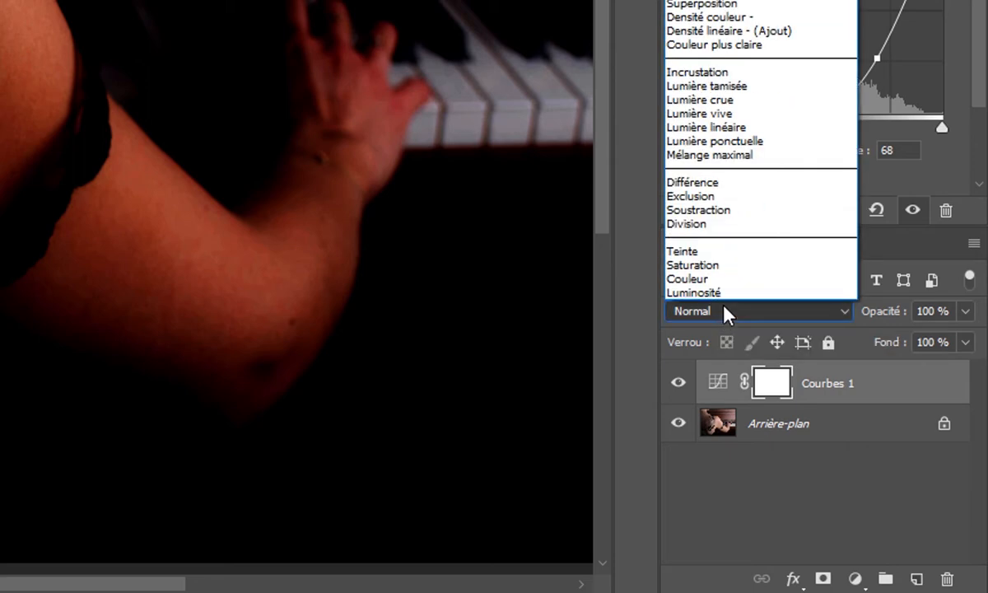
{"action": "left_click", "coordinate": [724, 294]}
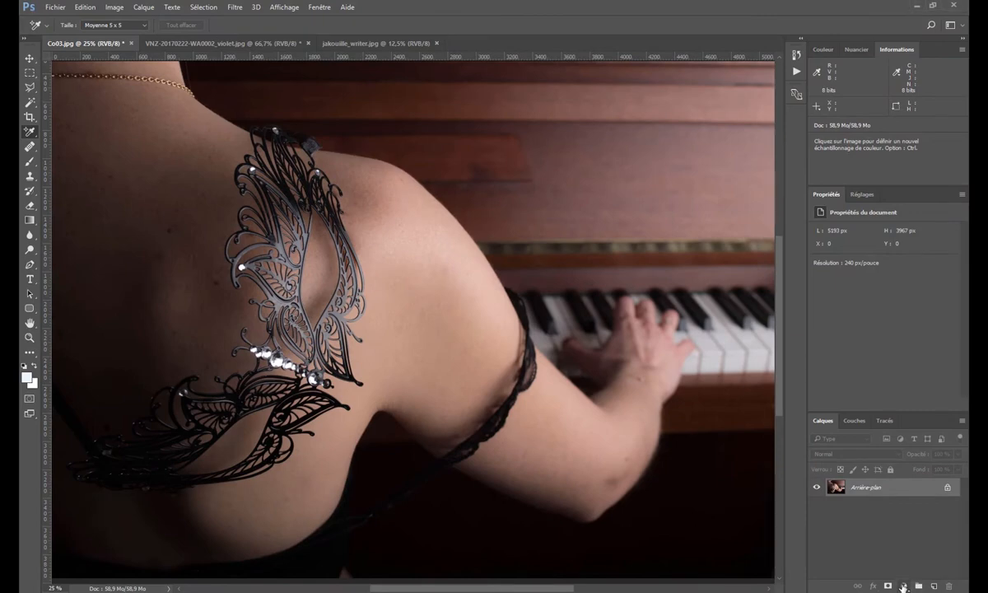
Add a Courbes adjustment layer with an S-curve through points 198/222 and 60/45, and compare the photo with and without it.
{"action": "left_click", "coordinate": [904, 586]}
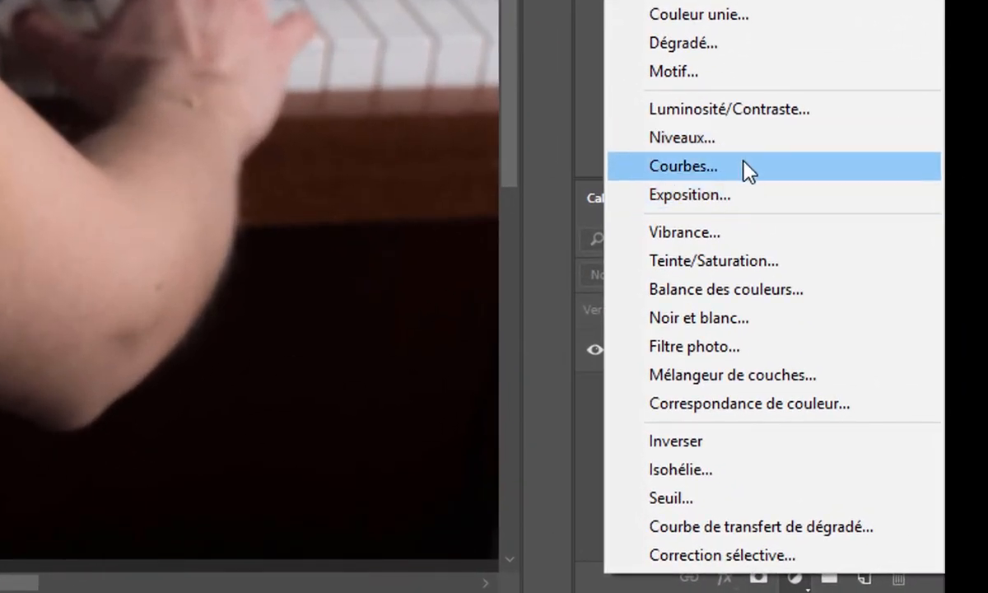
{"action": "left_click", "coordinate": [744, 164]}
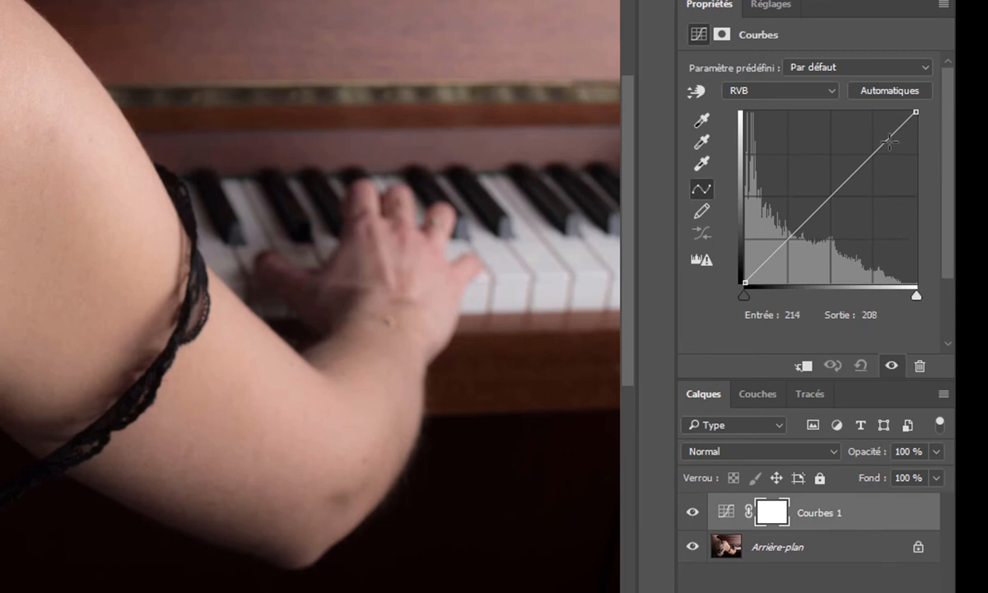
{"action": "left_click_drag", "start_coordinate": [887, 142], "coordinate": [877, 134]}
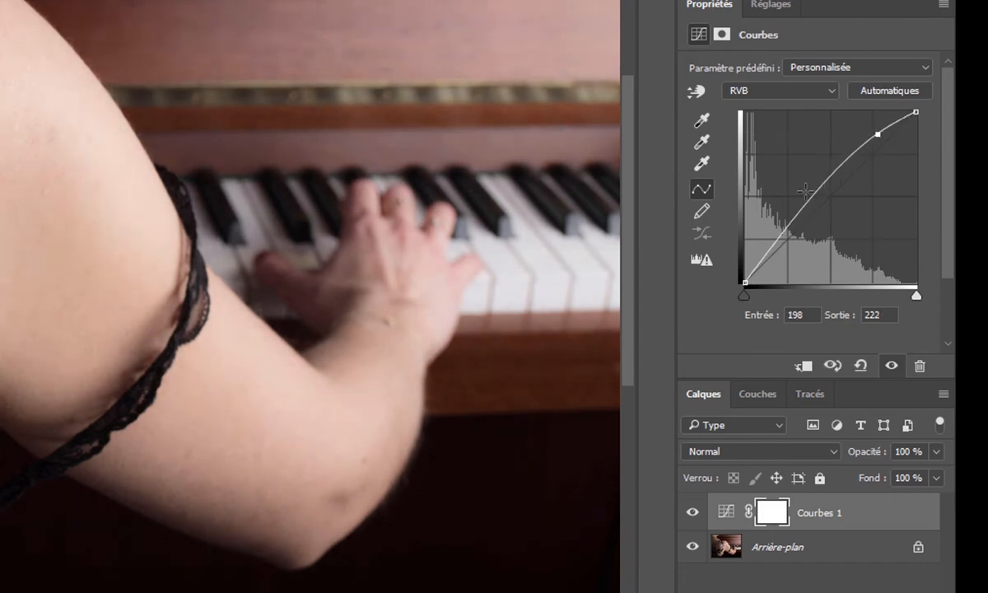
{"action": "left_click_drag", "start_coordinate": [781, 236], "coordinate": [786, 252]}
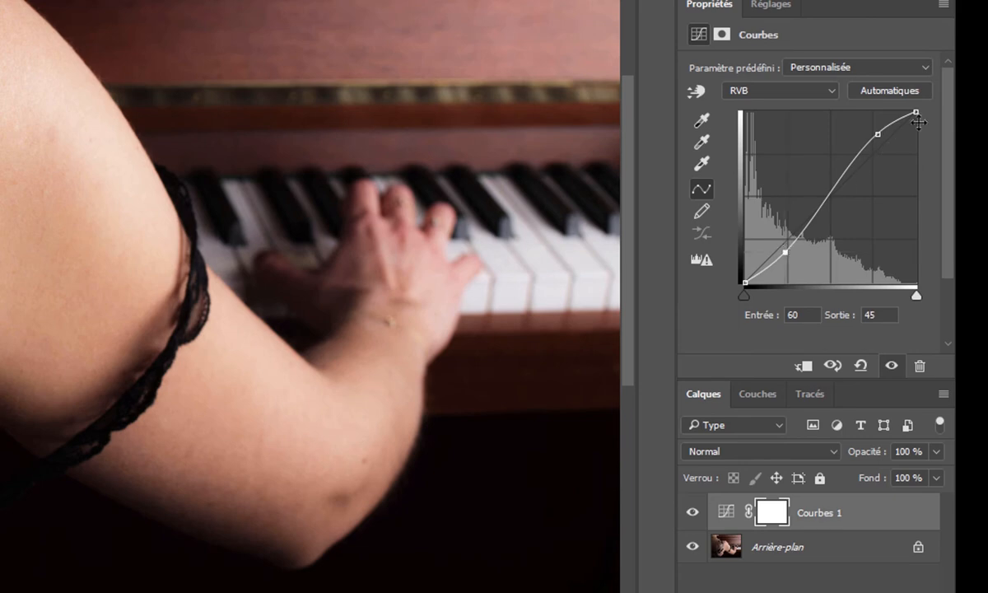
{"action": "left_click", "coordinate": [692, 513]}
{"action": "left_click", "coordinate": [692, 514]}
{"action": "left_click", "coordinate": [692, 514]}
{"action": "left_click", "coordinate": [692, 514]}
Set the S-curve layer's blending mode to Luminosité and toggle its visibility to compare the colours.
{"action": "left_click", "coordinate": [701, 450]}
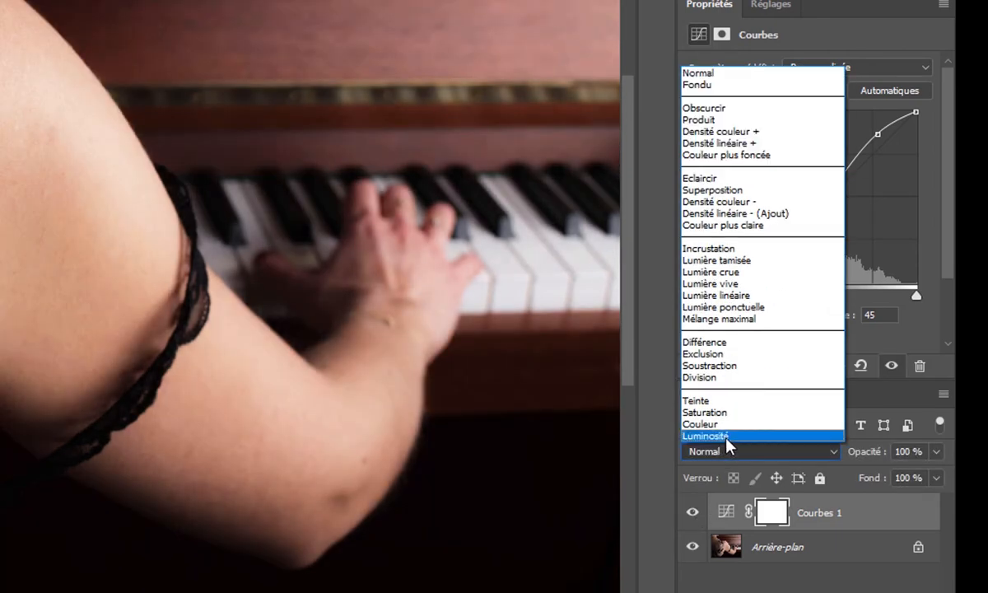
{"action": "left_click", "coordinate": [730, 440]}
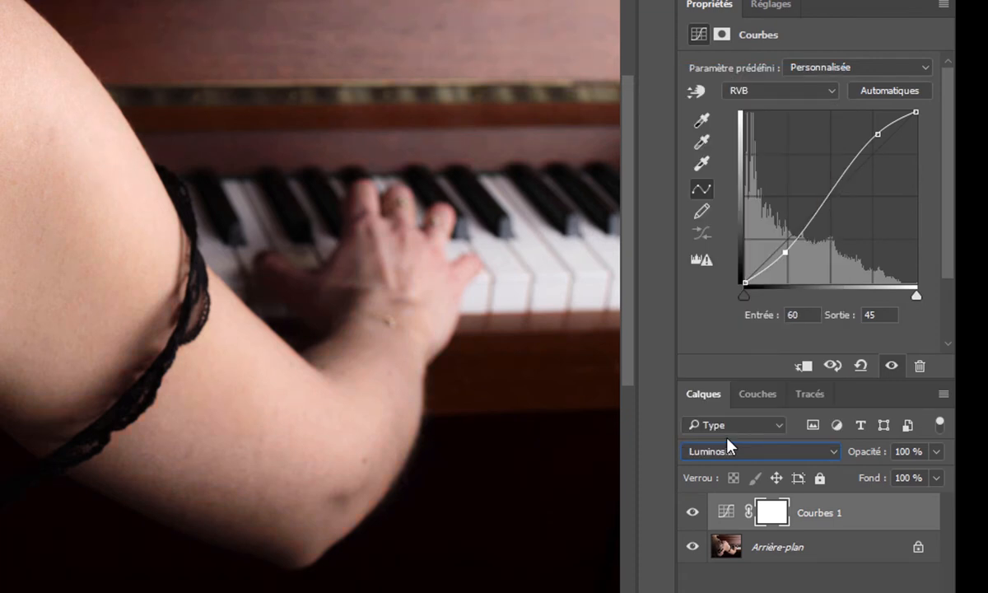
{"action": "left_click", "coordinate": [693, 515]}
{"action": "left_click", "coordinate": [694, 515]}
{"action": "left_click", "coordinate": [694, 515]}
{"action": "left_click", "coordinate": [694, 515]}
{"action": "left_click", "coordinate": [694, 515]}
{"action": "left_click", "coordinate": [694, 516]}
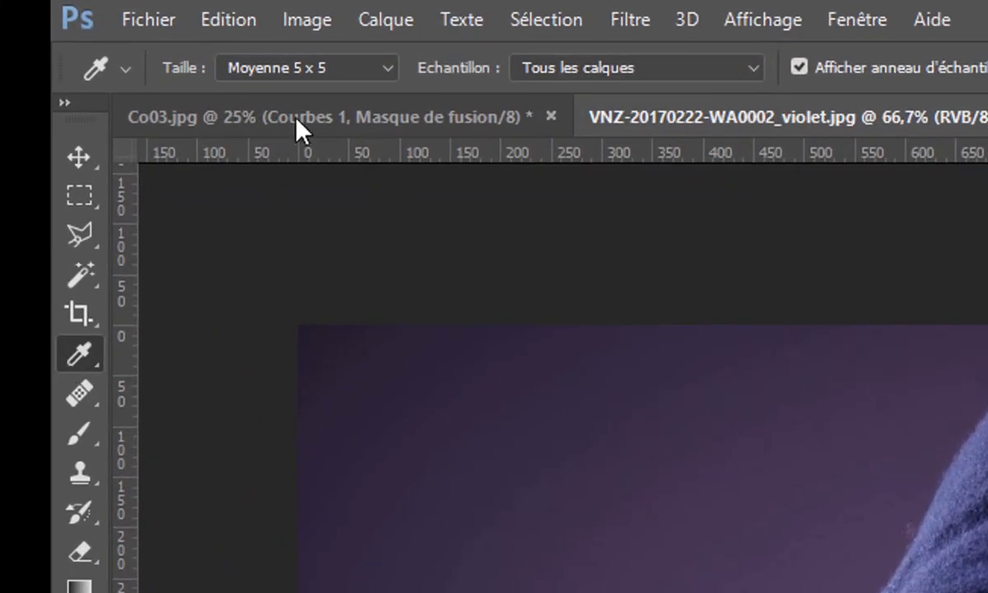
Set the Pipette sample size to Moyenne 5 x 5 and place a colour sampler on the background left of the blue hood.
{"action": "left_click", "coordinate": [350, 71]}
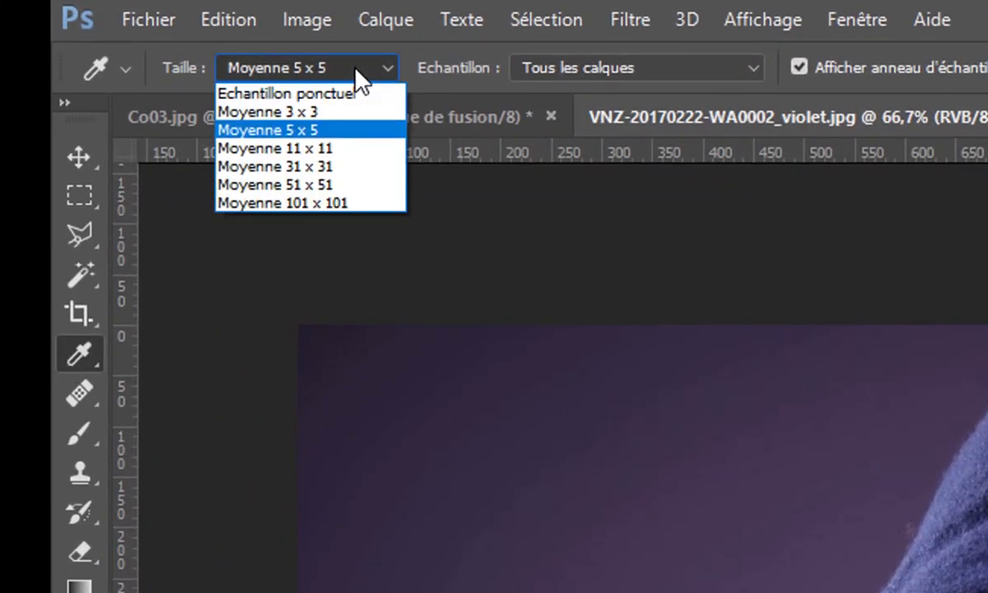
{"action": "left_click", "coordinate": [337, 130]}
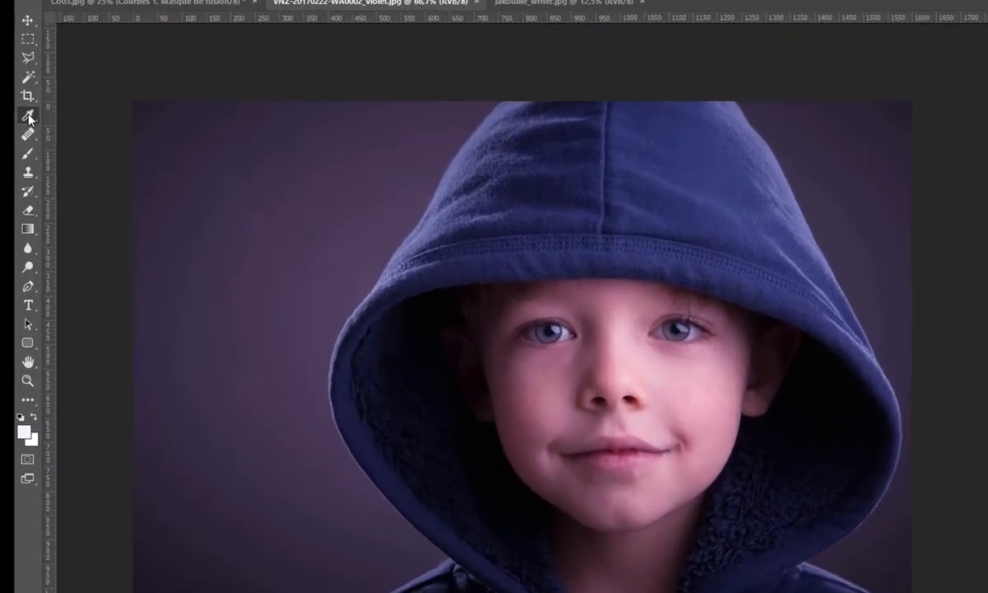
{"action": "right_click", "coordinate": [29, 116]}
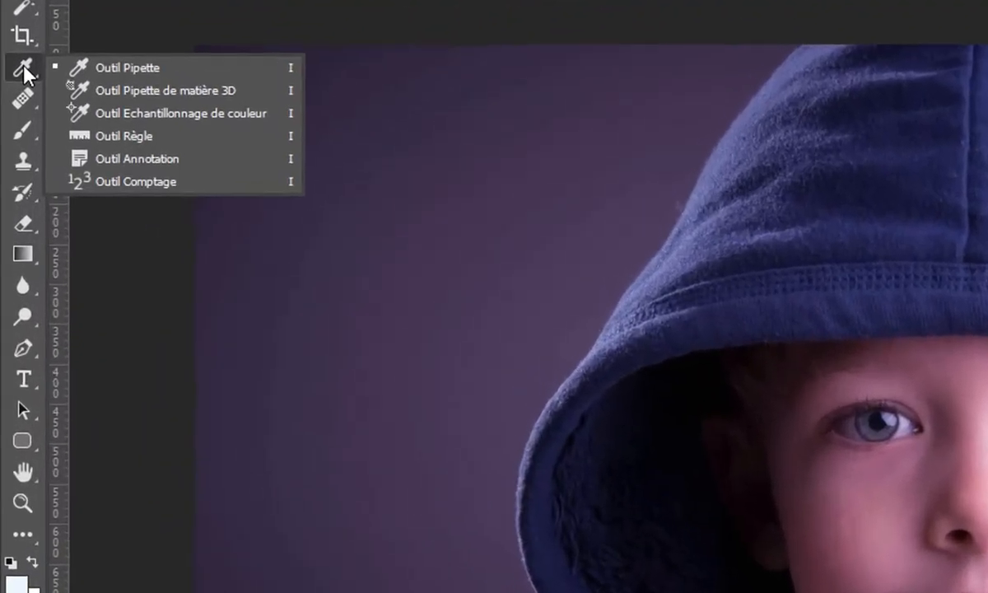
{"action": "left_click", "coordinate": [166, 113]}
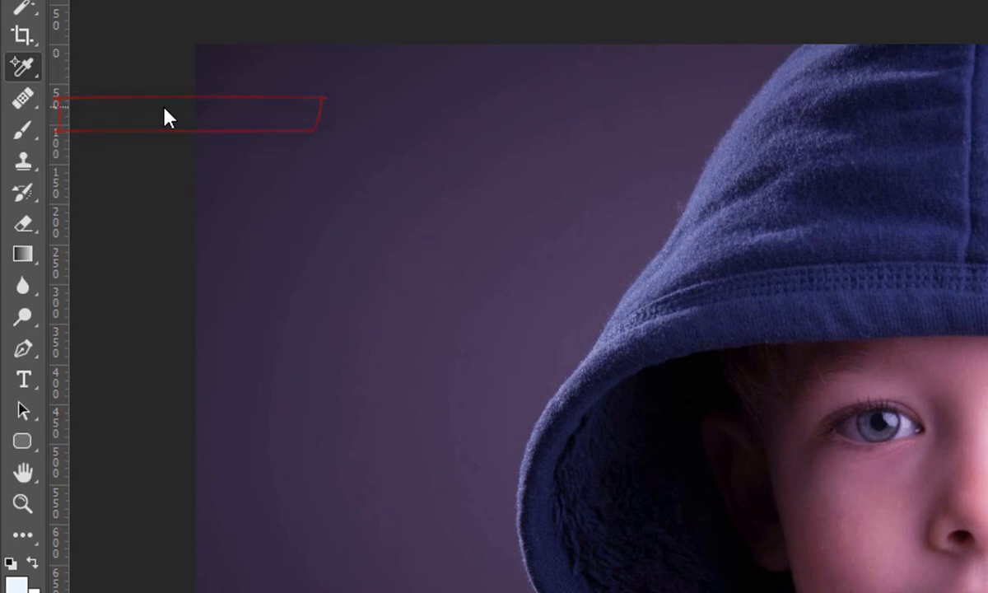
{"action": "left_click", "coordinate": [565, 277]}
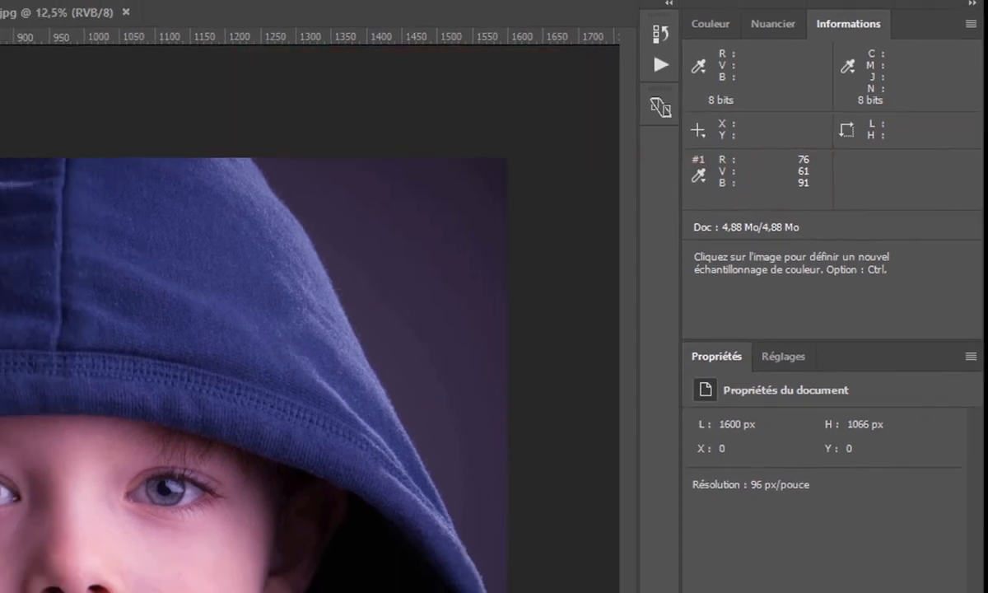
Add a Courbes adjustment layer and lower its Bleu curve until the background sample's blue value reaches 75.
{"action": "left_click", "coordinate": [884, 588]}
{"action": "left_click", "coordinate": [887, 426]}
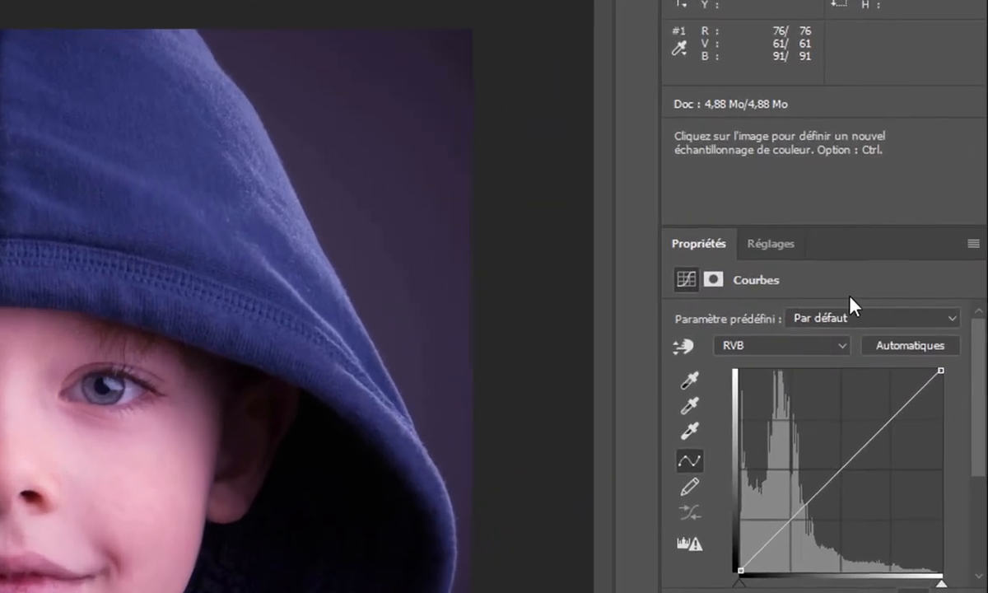
{"action": "left_click", "coordinate": [846, 351]}
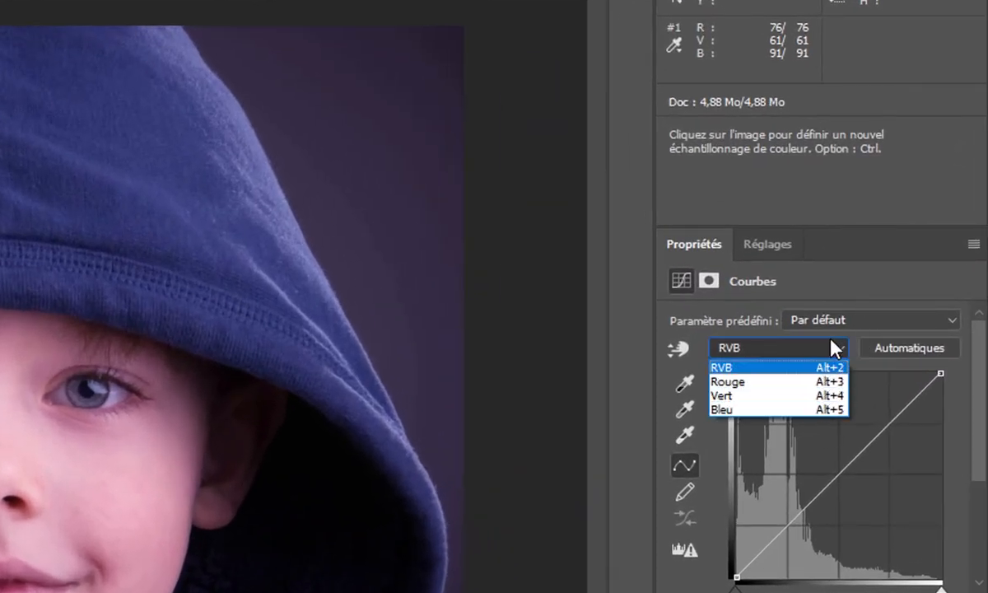
{"action": "key", "text": "Escape"}
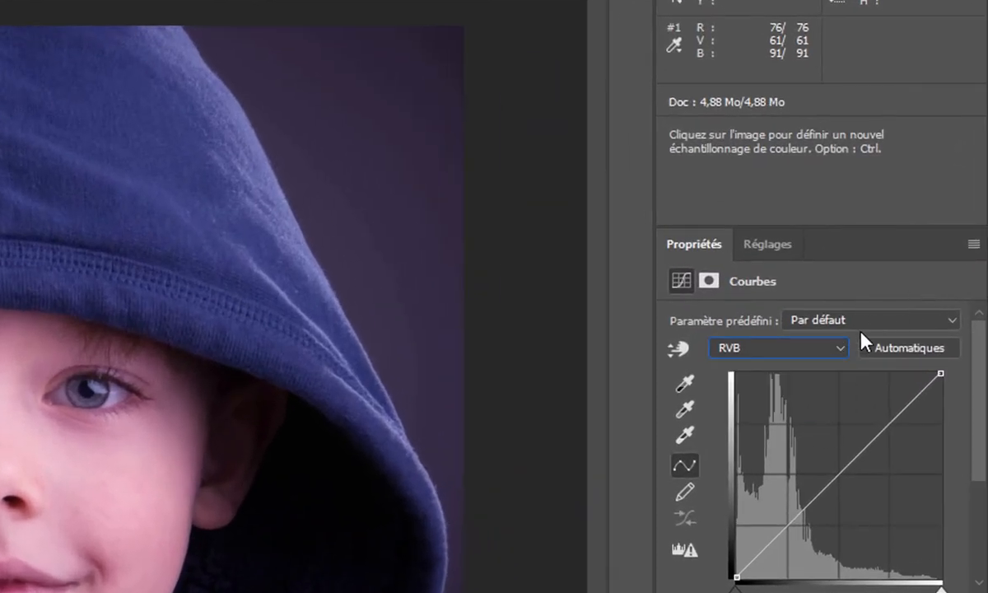
{"action": "left_click", "coordinate": [842, 350]}
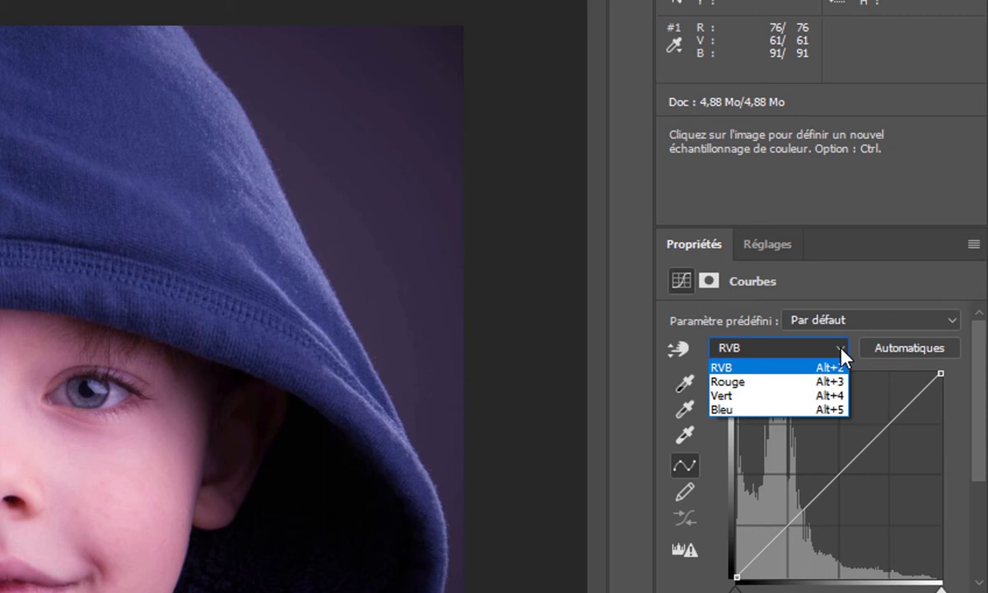
{"action": "left_click", "coordinate": [743, 411]}
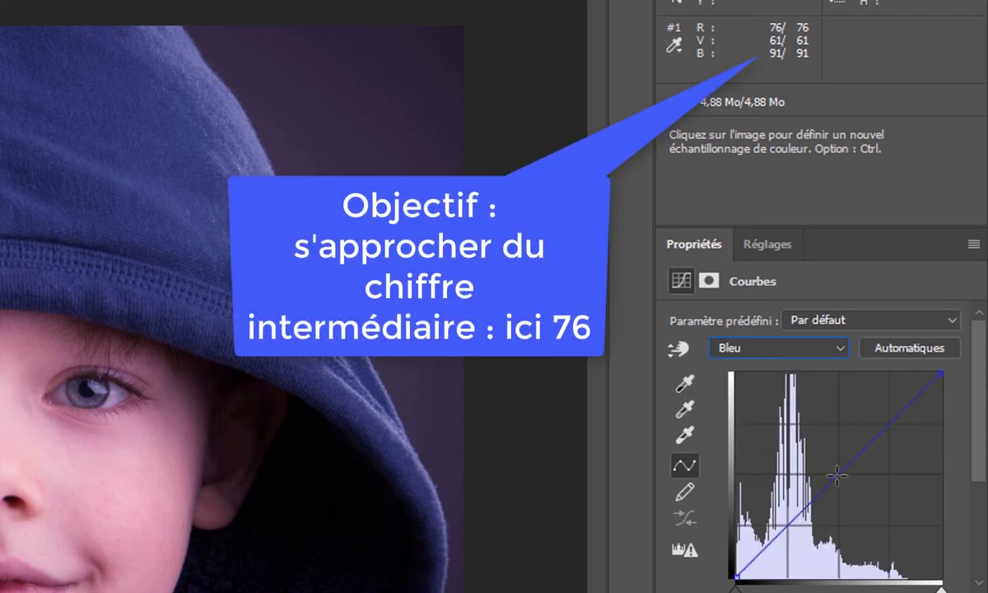
{"action": "mouse_move", "coordinate": [836, 475]}
{"action": "left_mouse_down"}
{"action": "mouse_move", "coordinate": [795, 433]}
{"action": "mouse_move", "coordinate": [898, 541]}
{"action": "mouse_move", "coordinate": [844, 484]}
{"action": "left_mouse_up"}
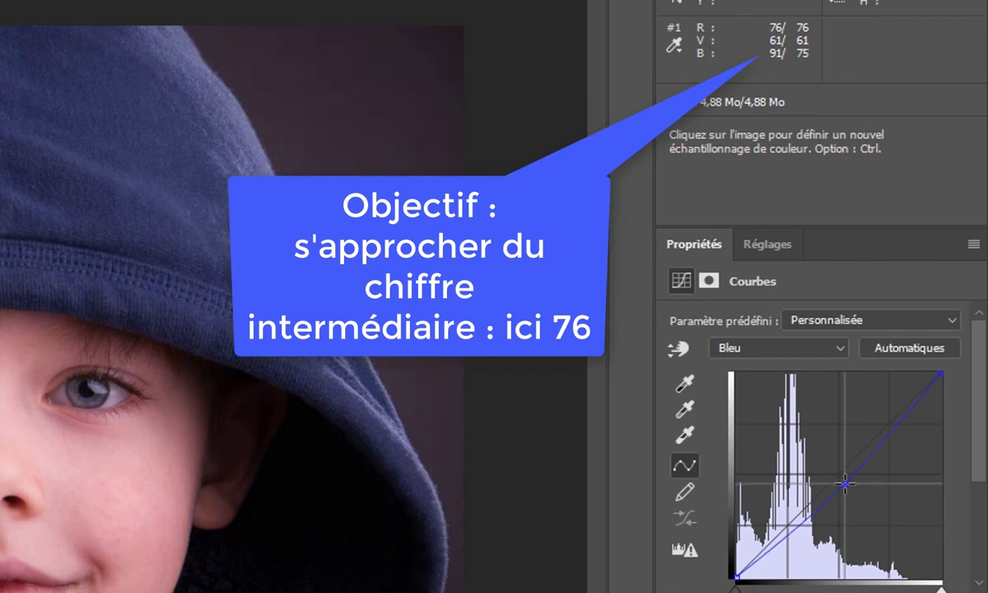
{"action": "left_click_drag", "start_coordinate": [845, 484], "coordinate": [846, 484]}
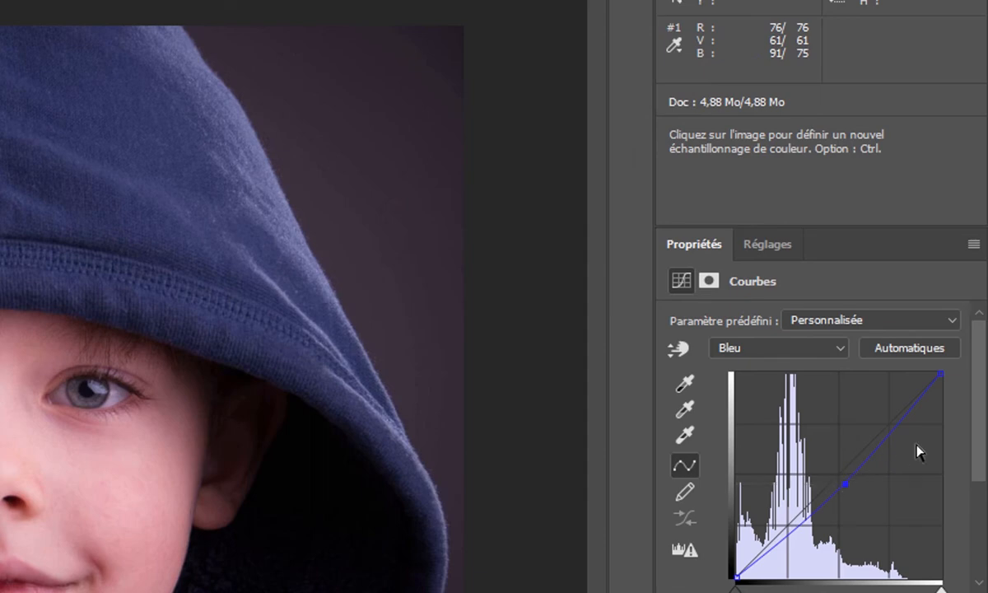
Raise the Vert curve until the background sample's green value reaches 75, and compare the portrait with and without the correction.
{"action": "left_click", "coordinate": [766, 346]}
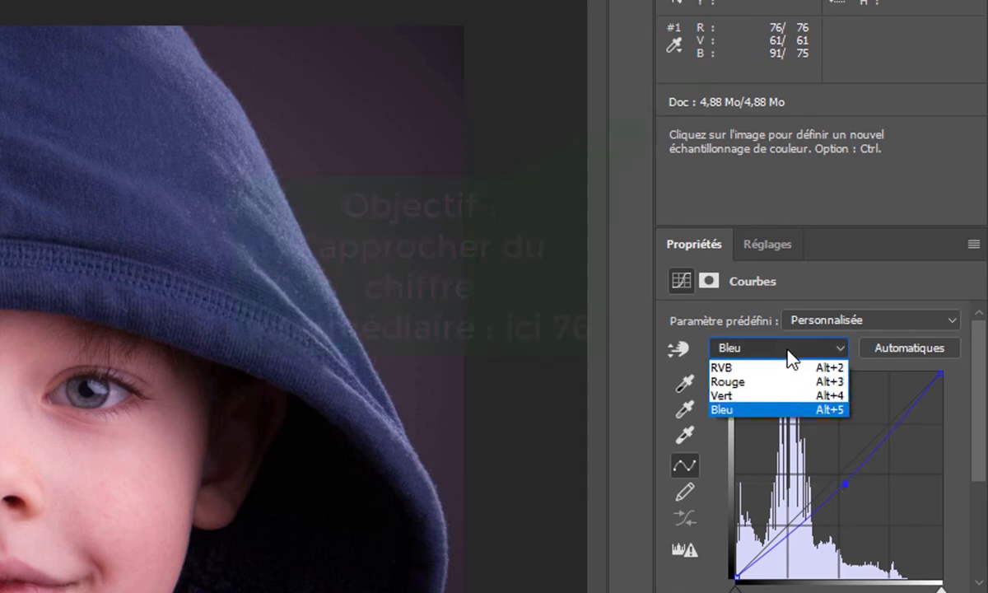
{"action": "left_click", "coordinate": [724, 395]}
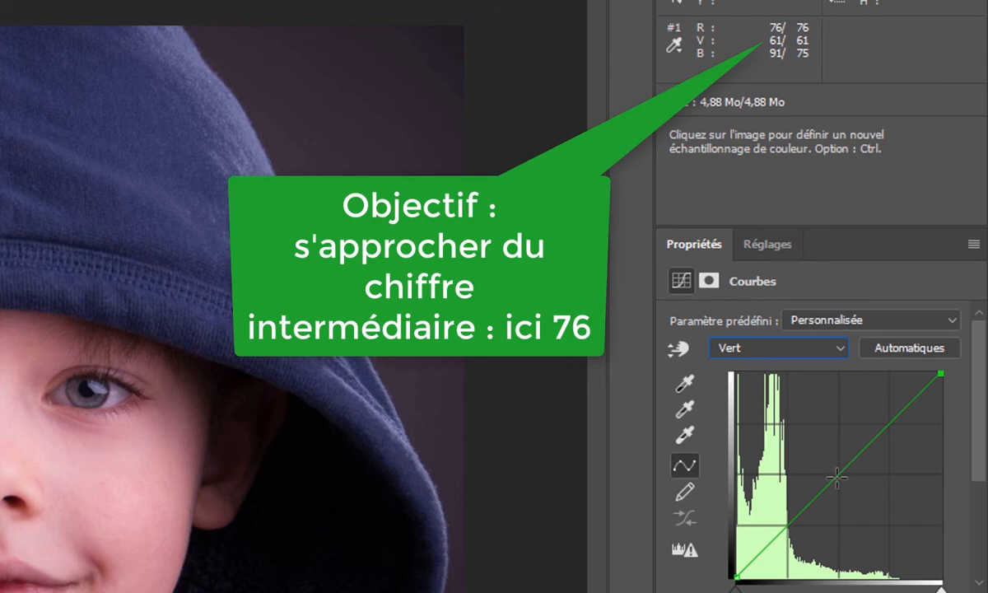
{"action": "left_click_drag", "start_coordinate": [837, 477], "coordinate": [827, 469]}
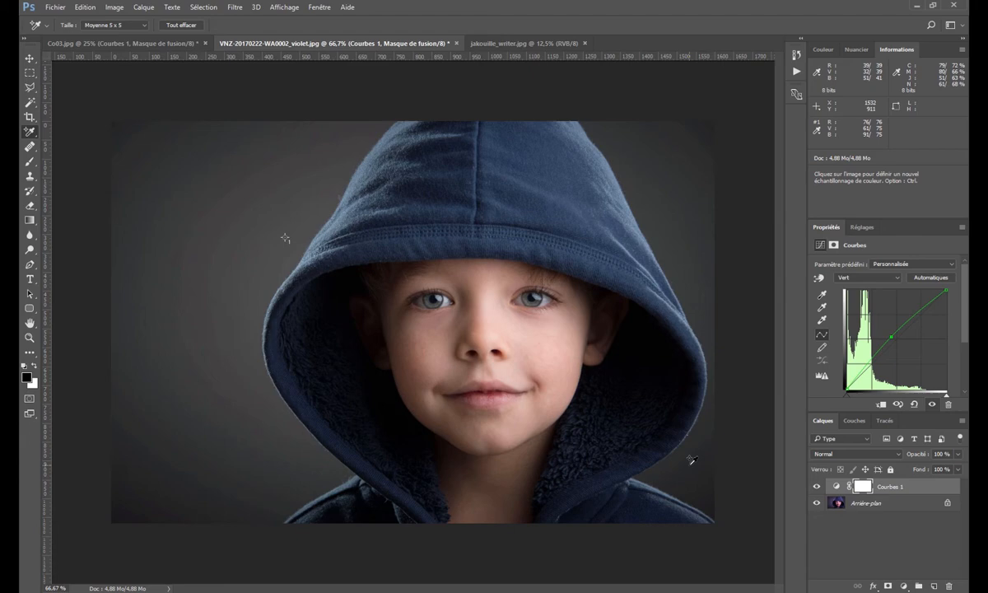
{"action": "left_click", "coordinate": [817, 487]}
{"action": "left_click", "coordinate": [816, 487]}
{"action": "left_click", "coordinate": [816, 488]}
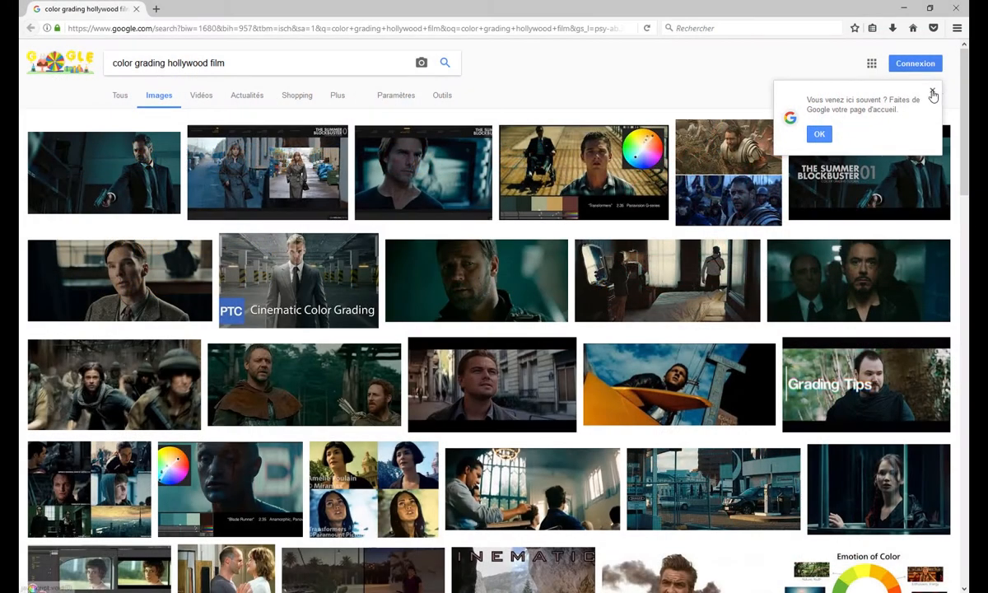
Browse the Google Images results for "color grading hollywood film" for examples of cinematic colour treatment.
{"action": "left_click", "coordinate": [937, 93]}
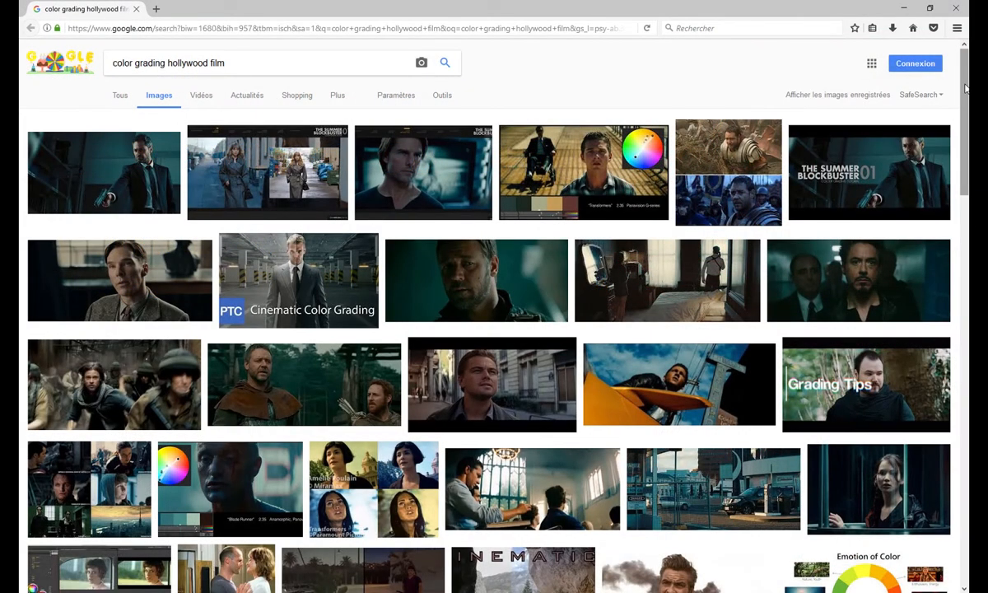
{"action": "left_click_drag", "start_coordinate": [964, 88], "coordinate": [967, 366]}
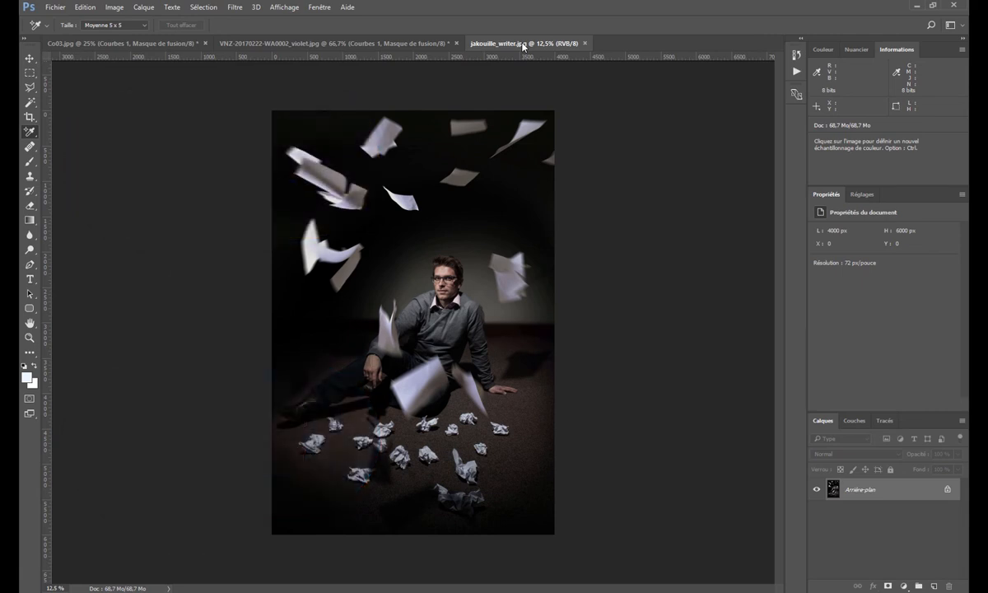
Switch to Photoshop, add a Courbes adjustment layer to jakouille_writer.jpg and raise the Bleu curve's black point to output 28.
{"action": "left_click", "coordinate": [903, 585]}
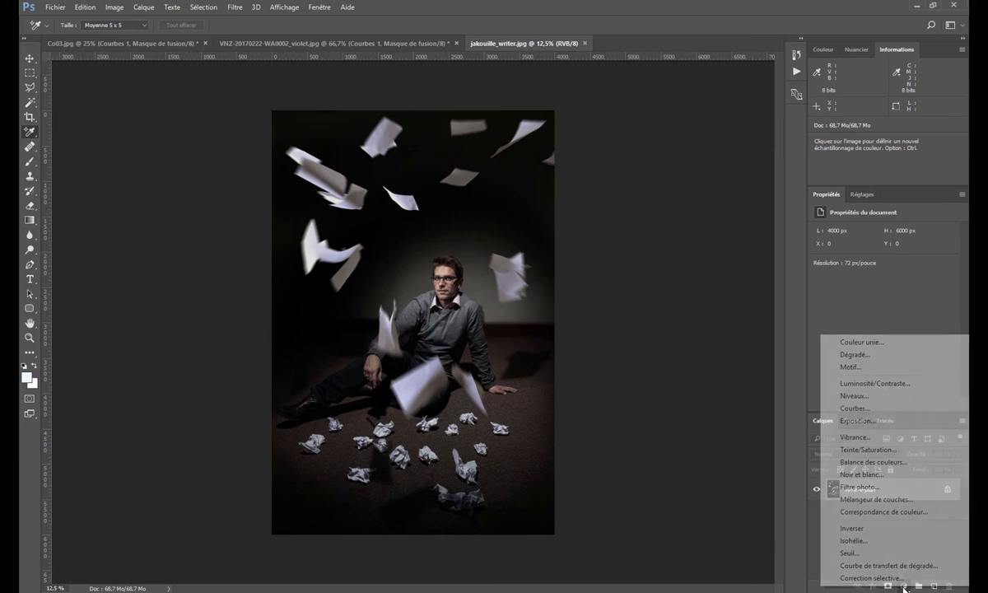
{"action": "left_click", "coordinate": [855, 409]}
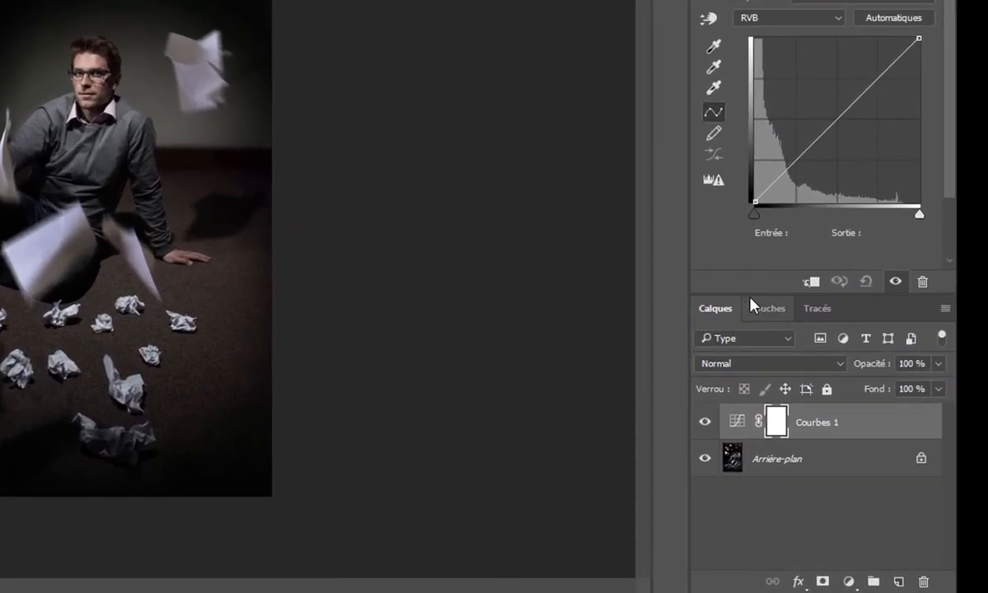
{"action": "left_click", "coordinate": [778, 17]}
{"action": "left_click", "coordinate": [762, 67]}
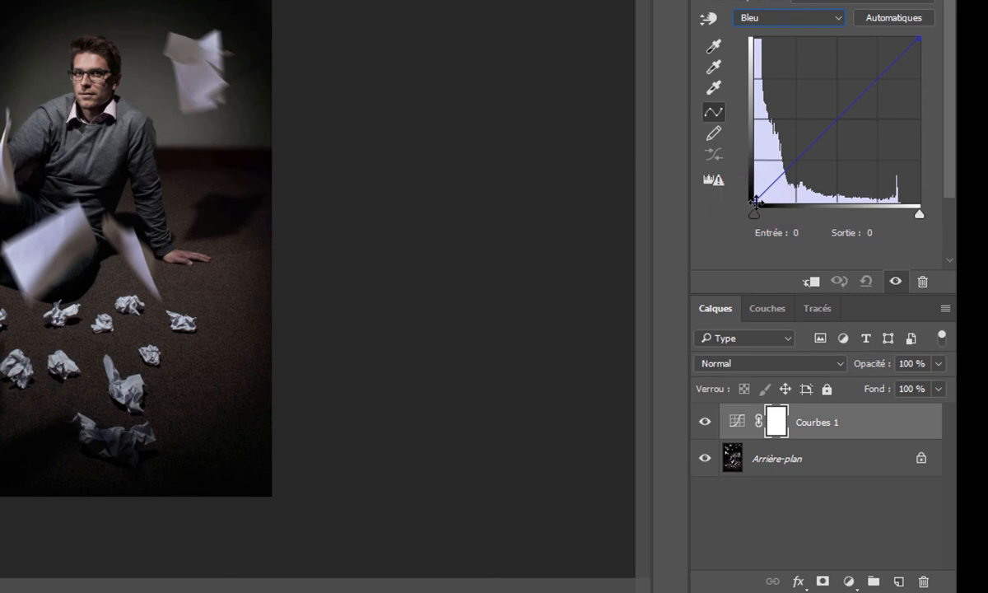
{"action": "left_click_drag", "start_coordinate": [754, 201], "coordinate": [737, 183]}
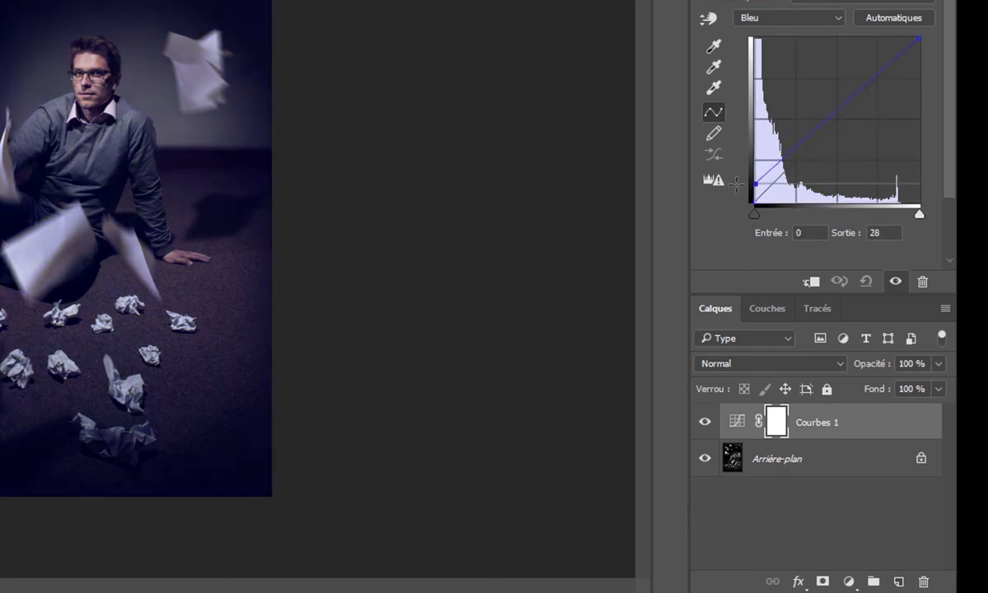
On the Rouge curve, move the black point to input 19 and the white point to input 239.
{"action": "left_click", "coordinate": [773, 22]}
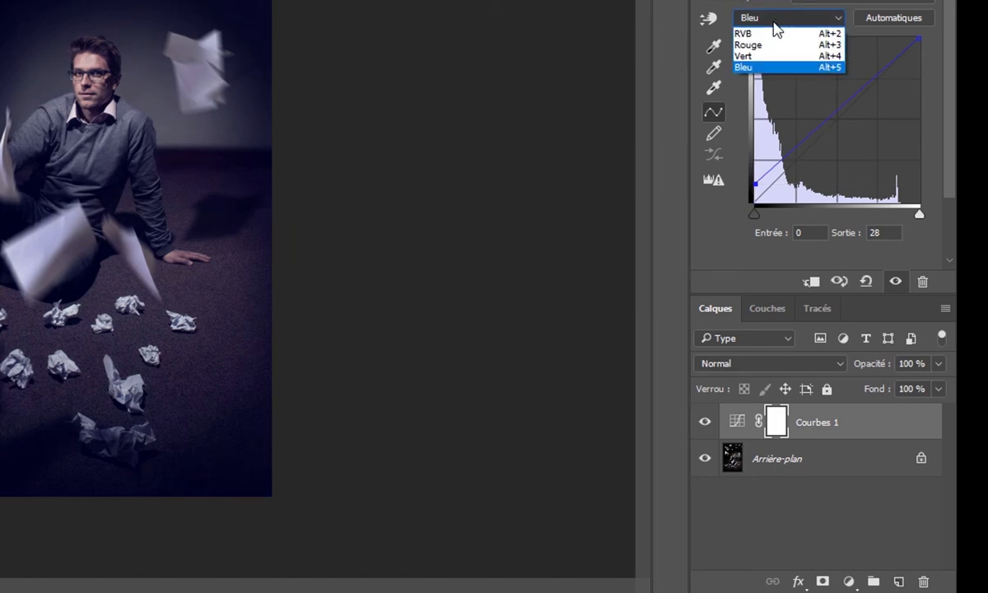
{"action": "left_click", "coordinate": [739, 45]}
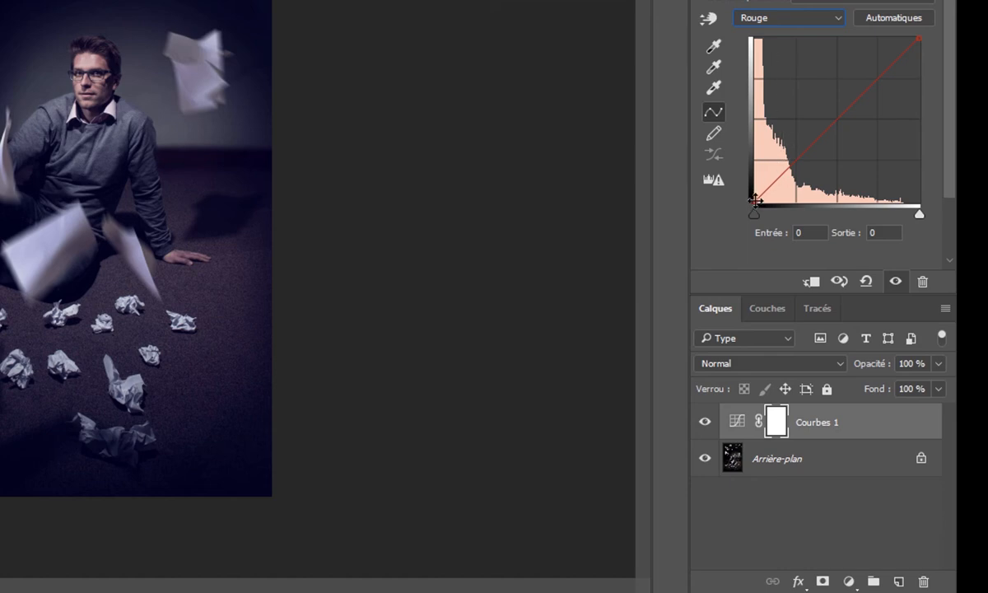
{"action": "mouse_move", "coordinate": [754, 200]}
{"action": "left_mouse_down"}
{"action": "mouse_move", "coordinate": [754, 176]}
{"action": "mouse_move", "coordinate": [757, 203]}
{"action": "mouse_move", "coordinate": [808, 203]}
{"action": "mouse_move", "coordinate": [766, 202]}
{"action": "left_mouse_up"}
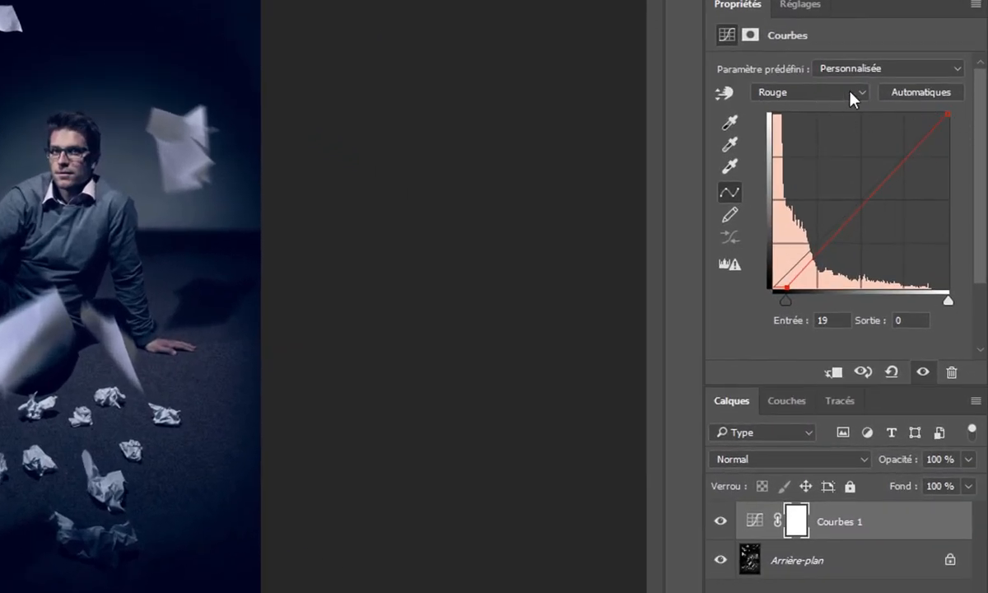
{"action": "left_click", "coordinate": [796, 94]}
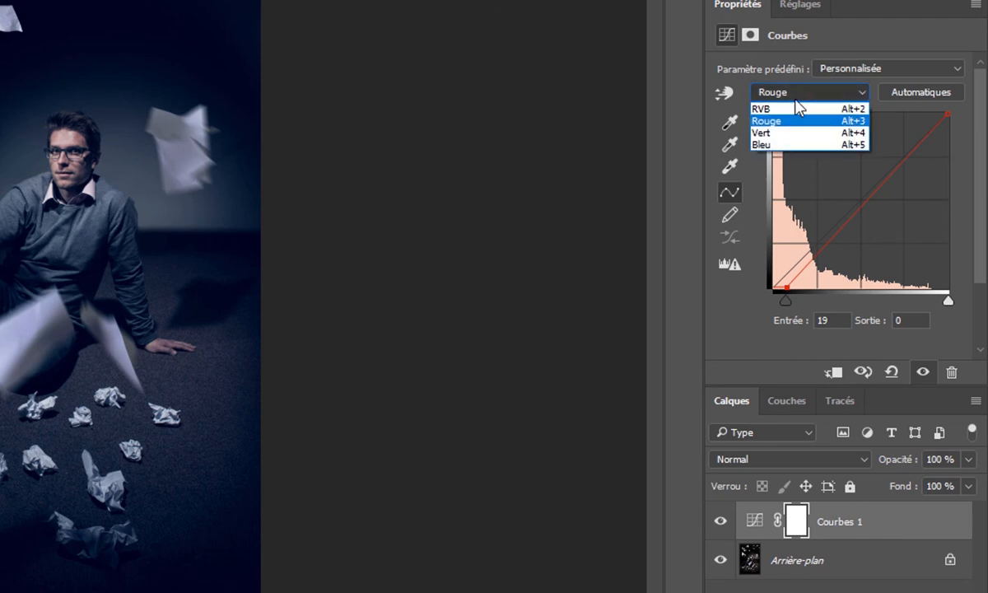
{"action": "left_click", "coordinate": [753, 121]}
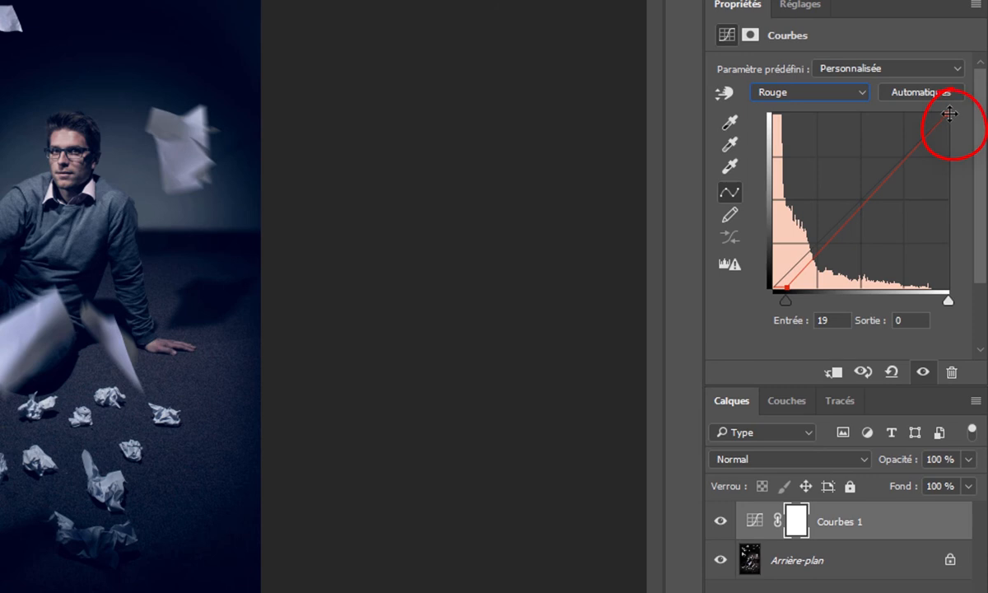
{"action": "mouse_move", "coordinate": [948, 114]}
{"action": "left_mouse_down"}
{"action": "mouse_move", "coordinate": [864, 112]}
{"action": "mouse_move", "coordinate": [936, 113]}
{"action": "left_mouse_up"}
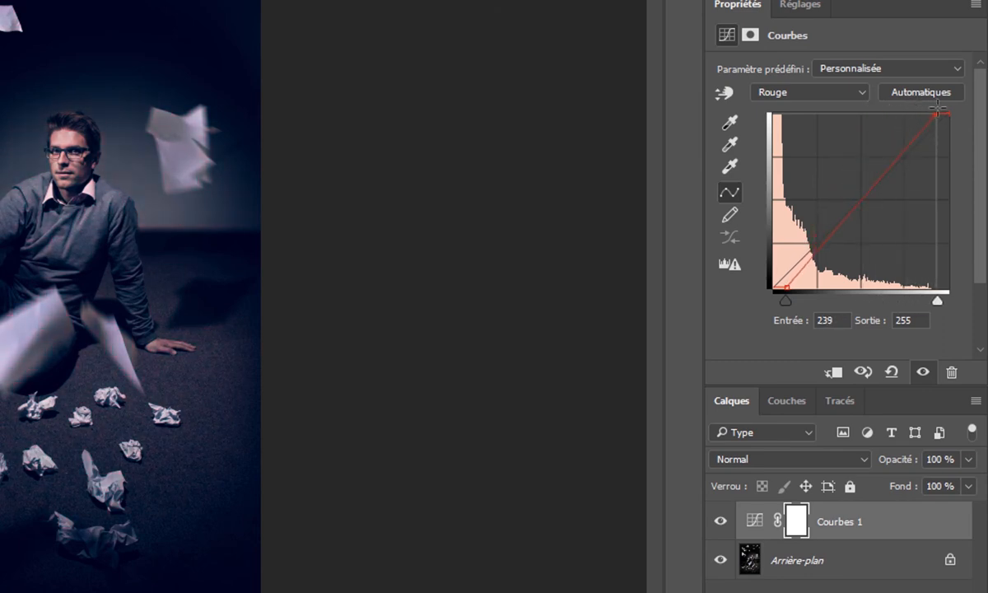
Lower the Bleu curve's white point to output 214 to warm the highlights.
{"action": "left_click", "coordinate": [826, 94]}
{"action": "left_click", "coordinate": [787, 145]}
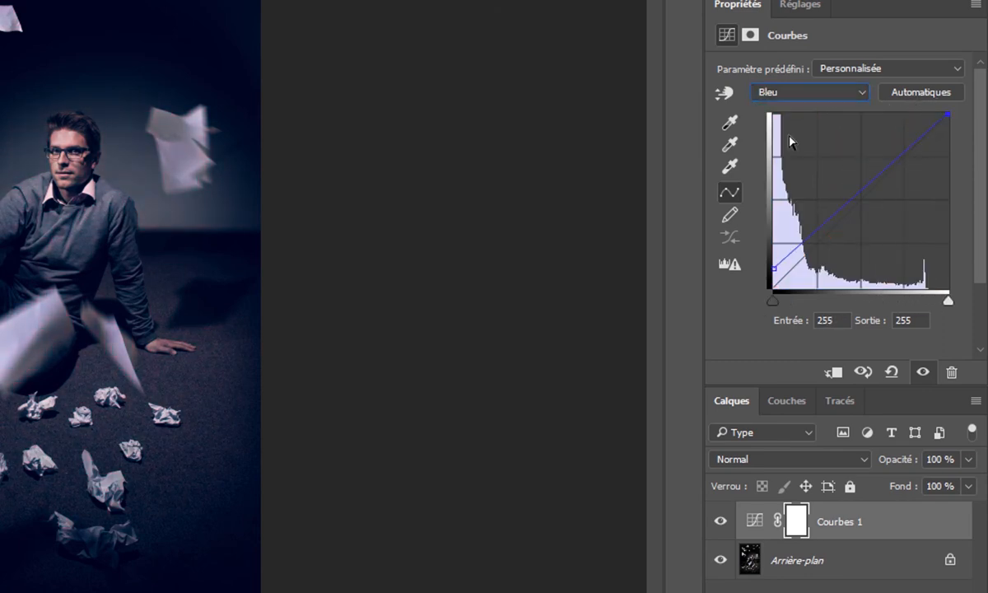
{"action": "left_click_drag", "start_coordinate": [952, 114], "coordinate": [952, 141]}
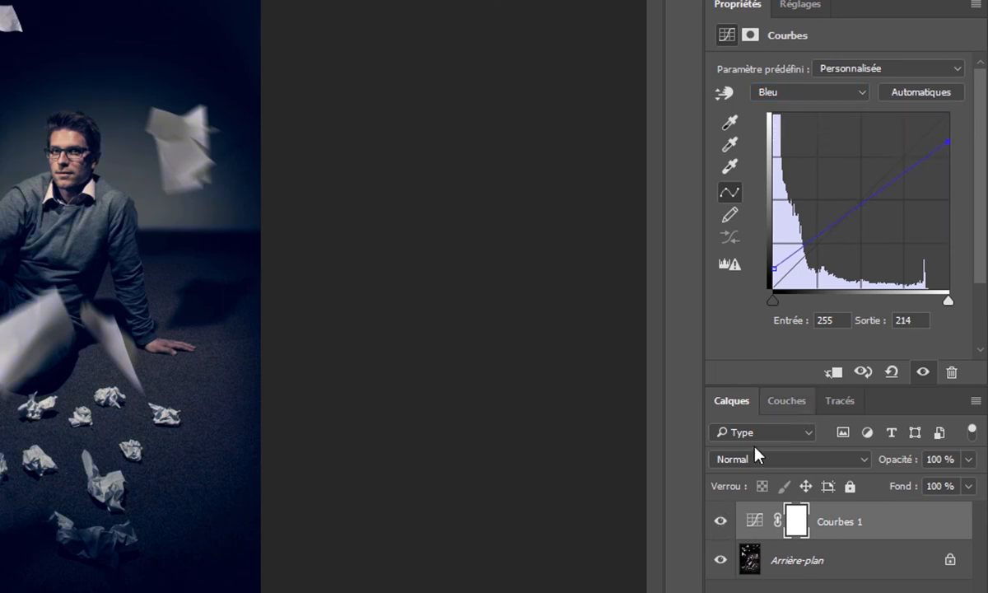
Set the Courbes 1 layer's blending mode to Couleur and toggle its visibility to compare the photo before and after.
{"action": "left_click", "coordinate": [740, 462]}
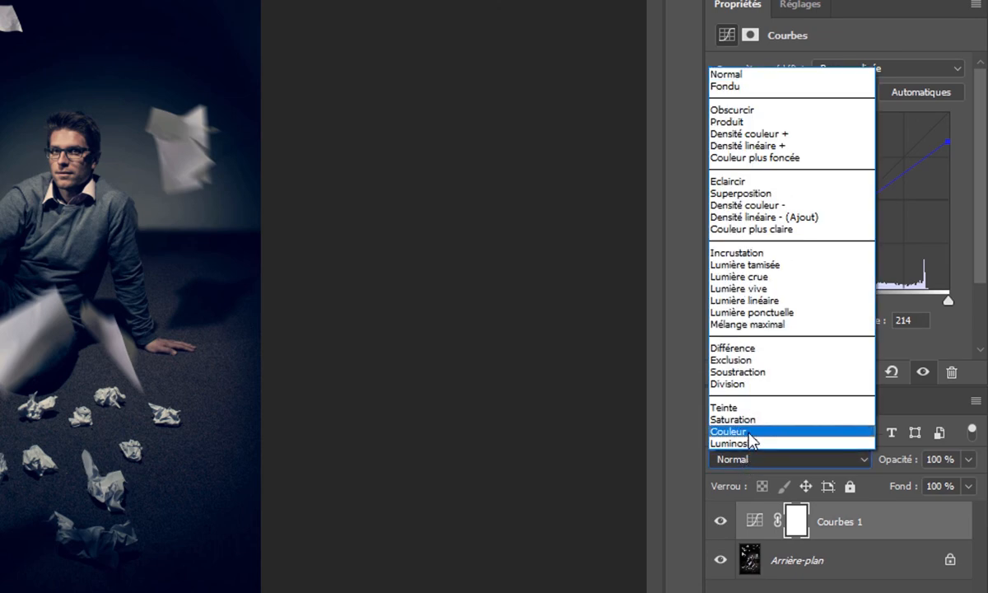
{"action": "left_click", "coordinate": [728, 432]}
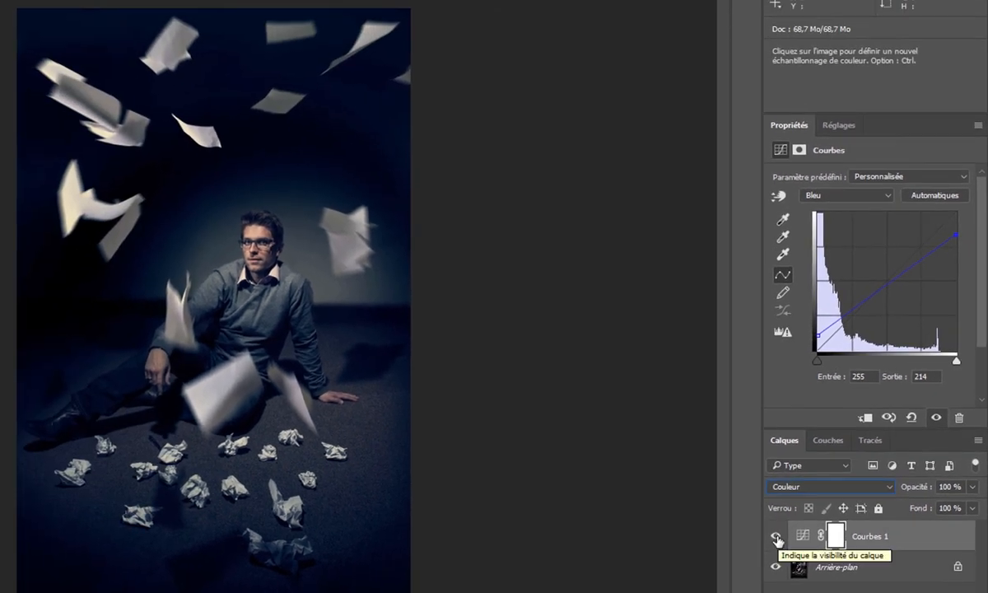
{"action": "left_click", "coordinate": [775, 538]}
{"action": "left_click", "coordinate": [776, 537]}
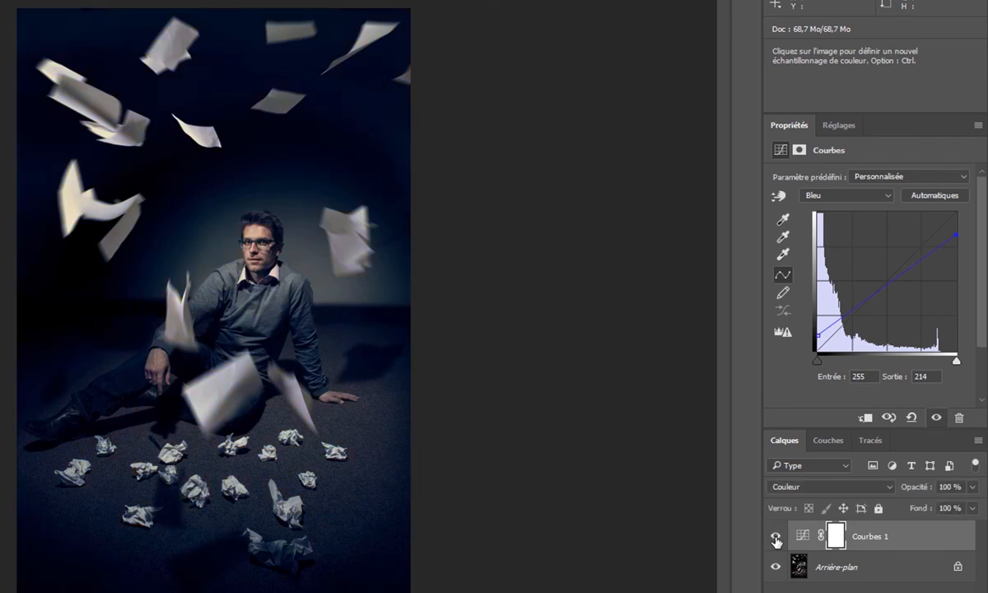
{"action": "left_click", "coordinate": [775, 538]}
{"action": "left_click", "coordinate": [775, 538]}
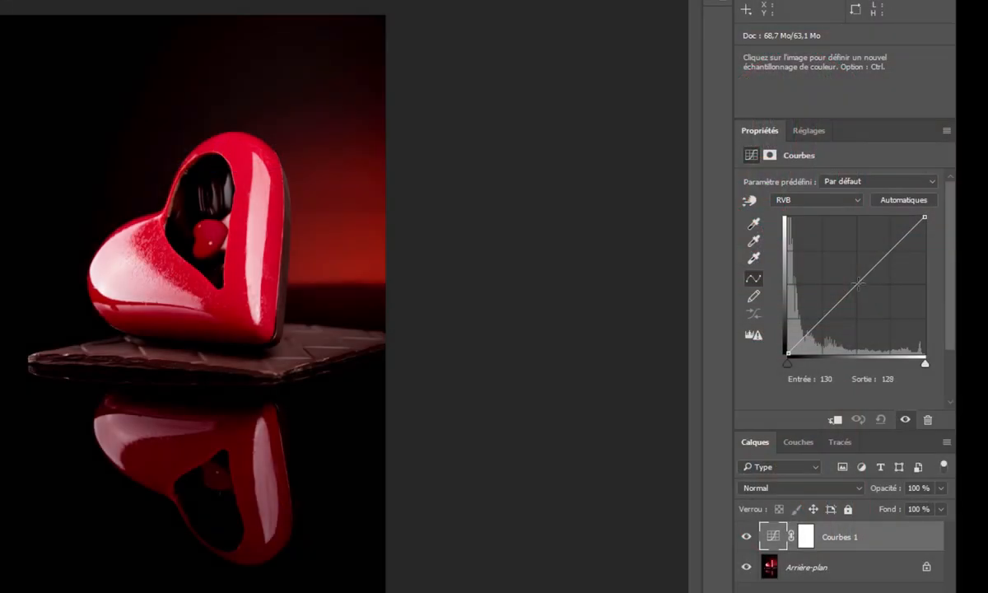
{"action": "left_click_drag", "start_coordinate": [851, 289], "coordinate": [885, 231]}
{"action": "left_click", "coordinate": [831, 295]}
{"action": "left_click_drag", "start_coordinate": [830, 296], "coordinate": [830, 326]}
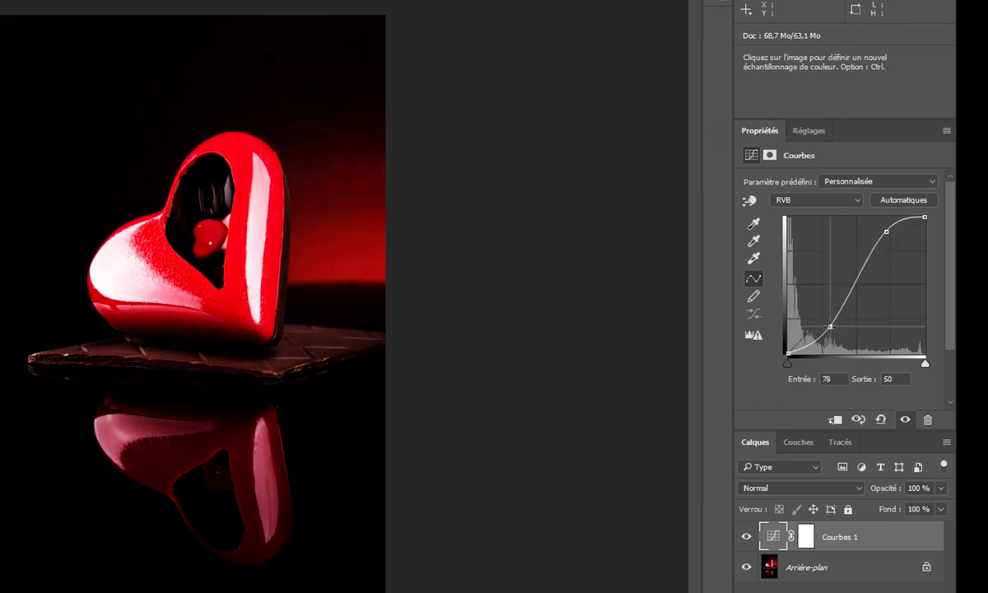
{"action": "left_click", "coordinate": [880, 419]}
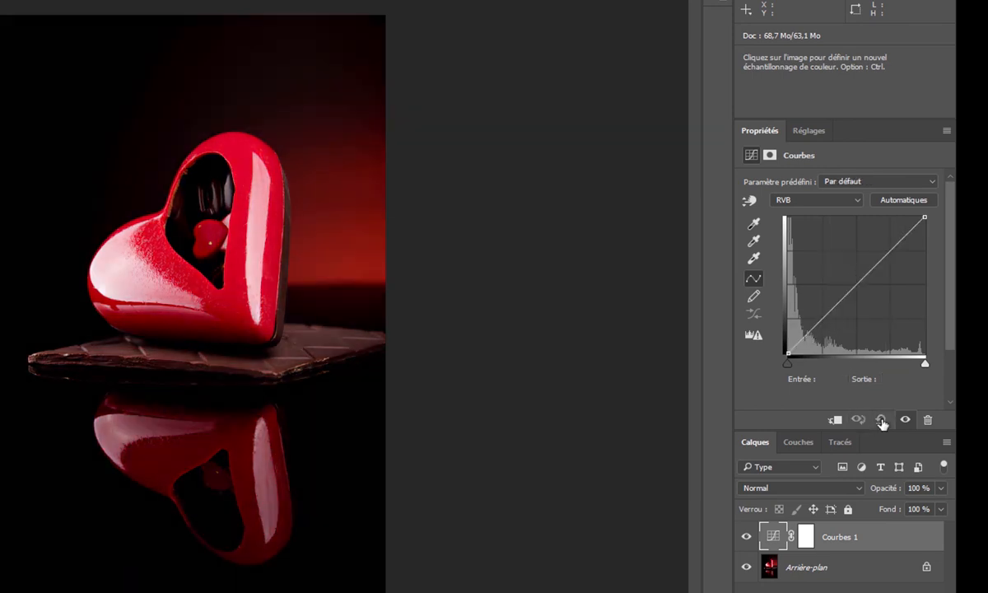
On the heart photo's Courbes layer, raise the Bleu curve's black point to output 22.
{"action": "left_click", "coordinate": [815, 199]}
{"action": "left_click", "coordinate": [805, 238]}
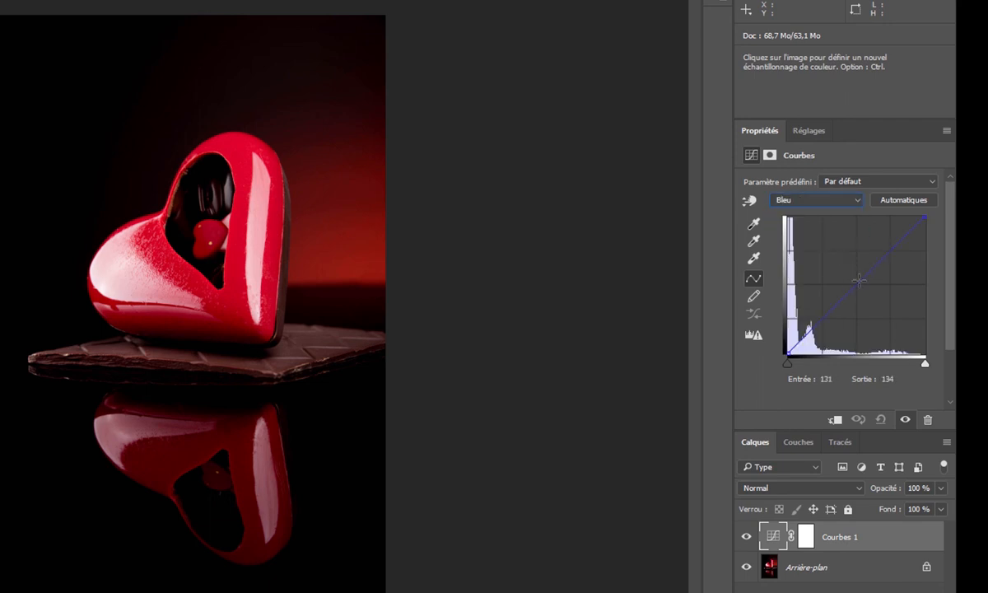
{"action": "left_click", "coordinate": [847, 273]}
{"action": "left_click_drag", "start_coordinate": [846, 272], "coordinate": [602, 265]}
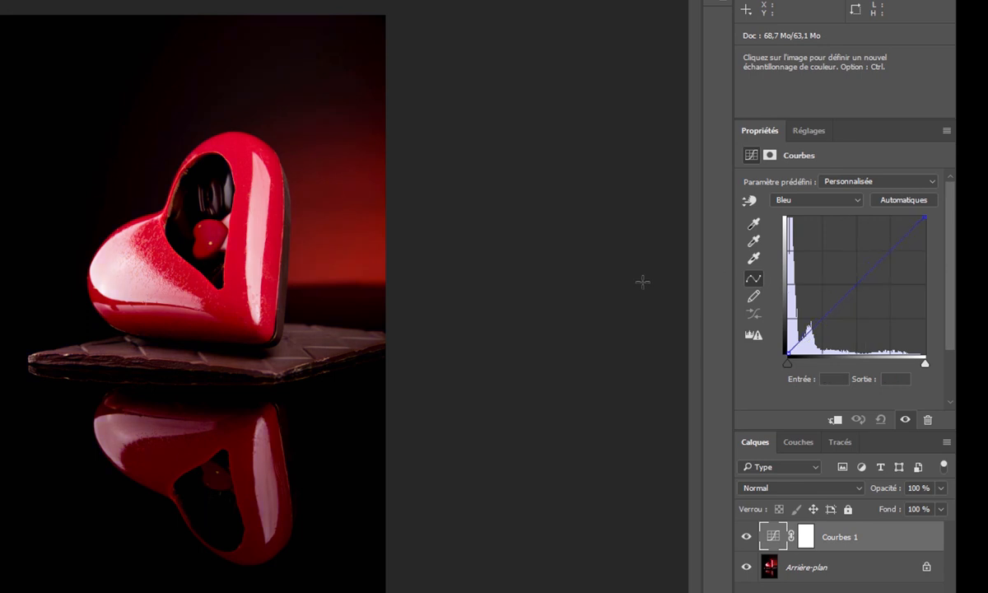
{"action": "left_click_drag", "start_coordinate": [788, 353], "coordinate": [788, 339]}
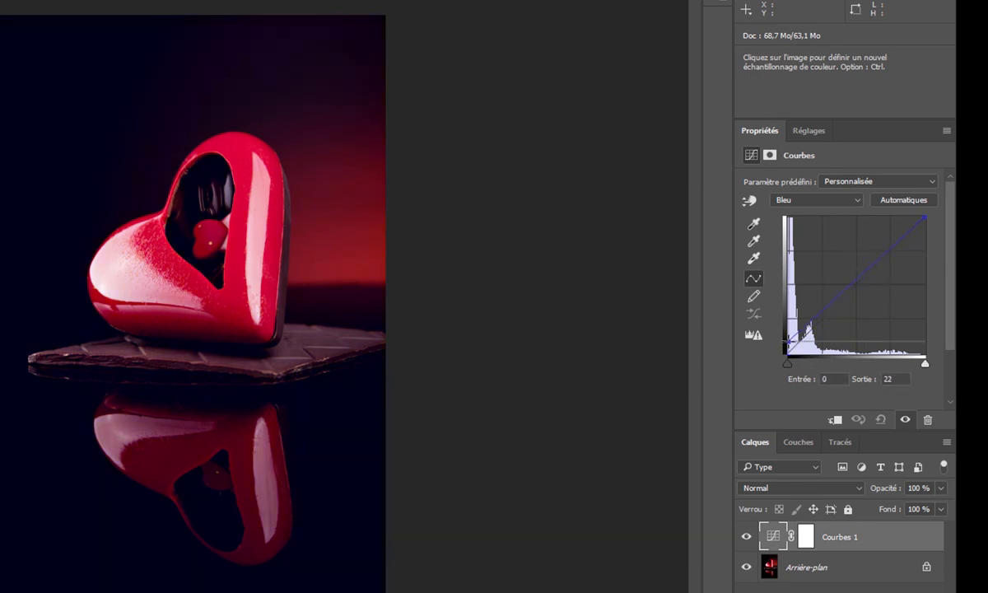
Shift the Rouge curve's black point to input 22, output 1, to remove red from the heart photo's shadows.
{"action": "left_click", "coordinate": [792, 200]}
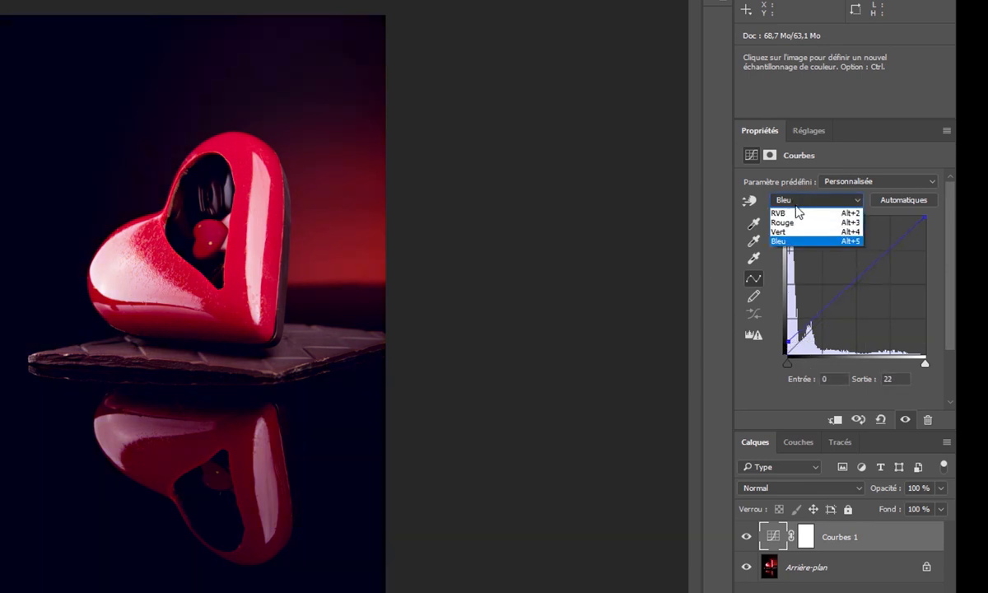
{"action": "left_click", "coordinate": [792, 225]}
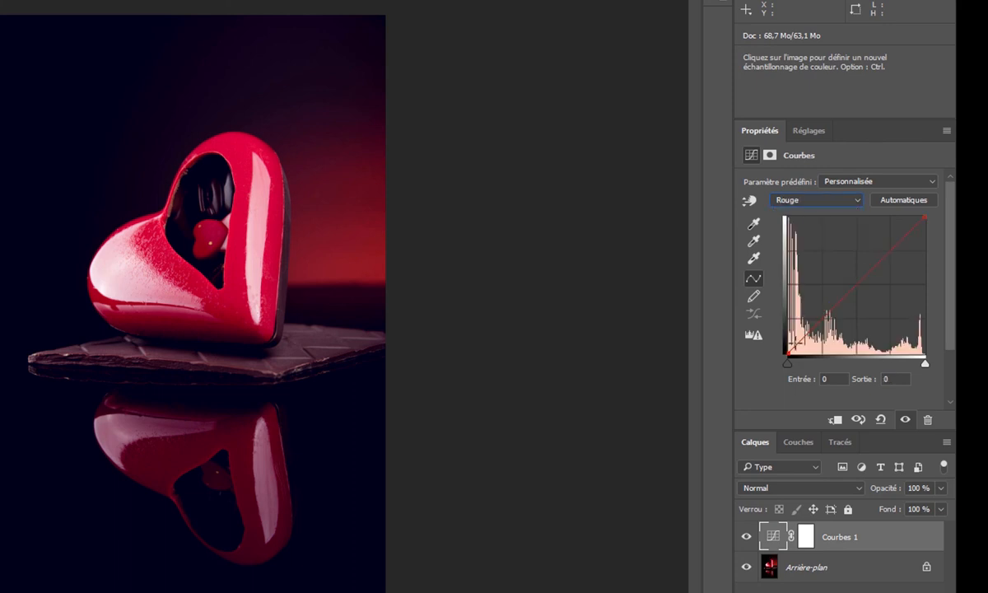
{"action": "left_click_drag", "start_coordinate": [787, 354], "coordinate": [799, 352]}
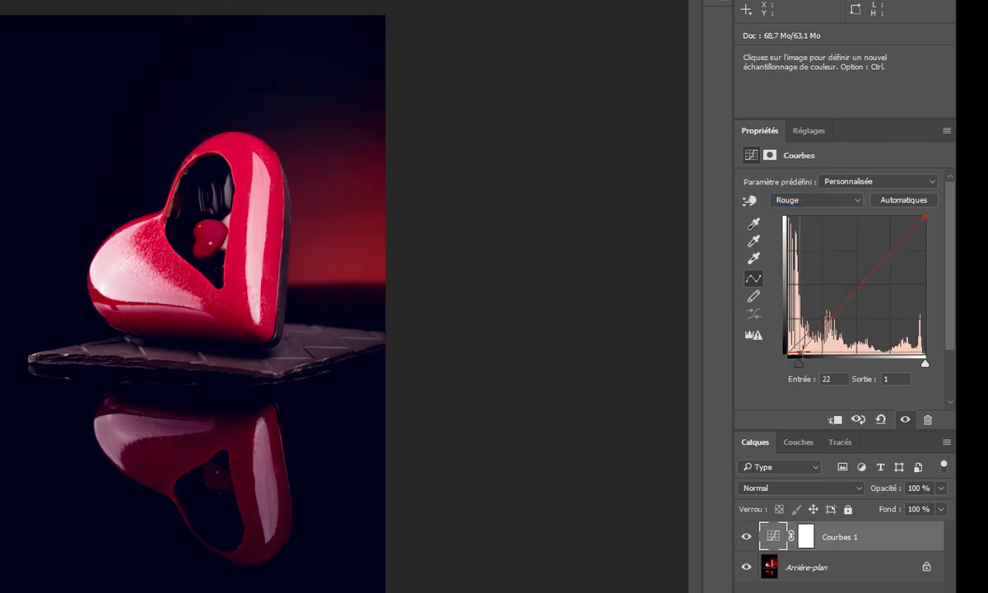